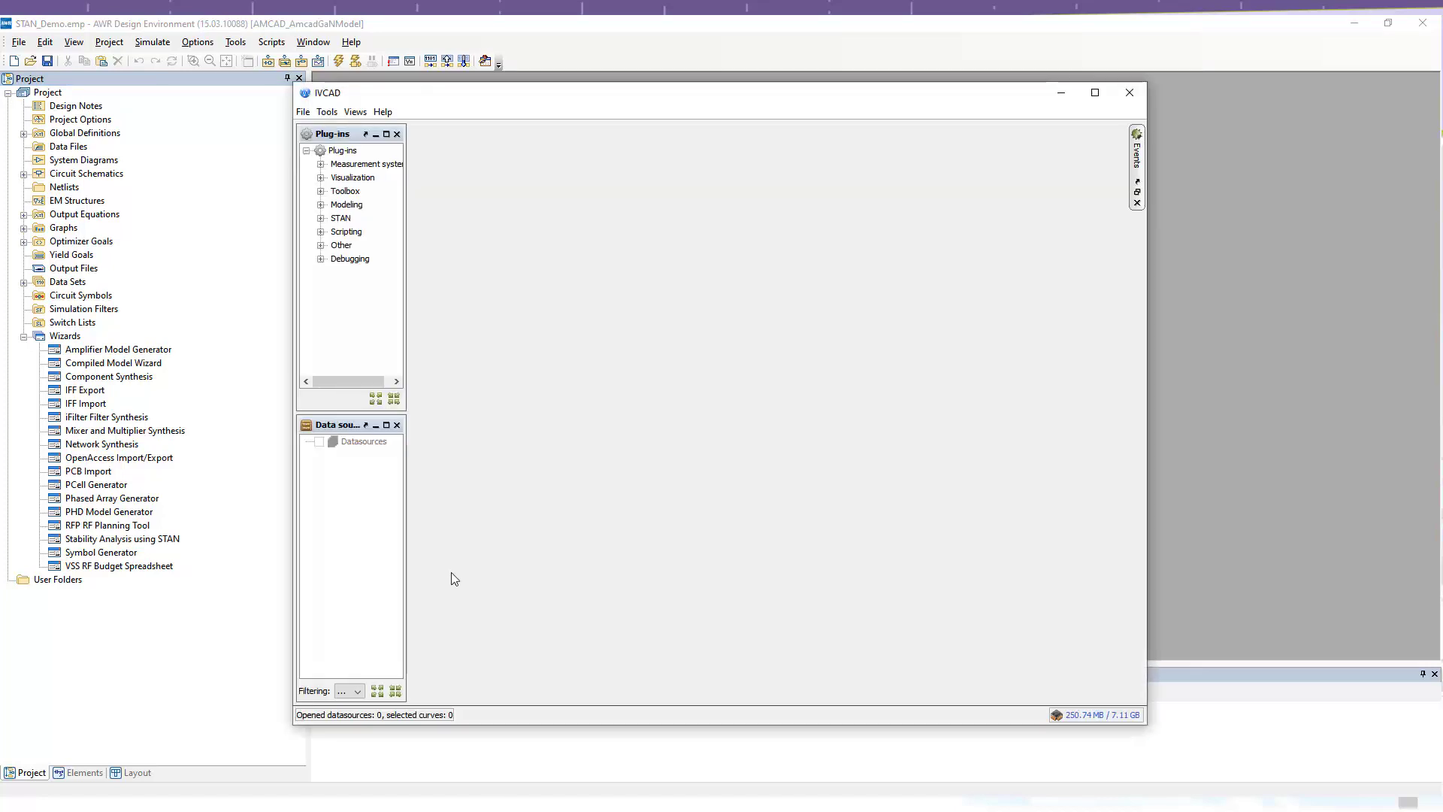
# Step: Examine the script server settings among the IVCAD scripting plug-ins, and close IVCAD
pyautogui.click(321, 231)
pyautogui.click(357, 259)
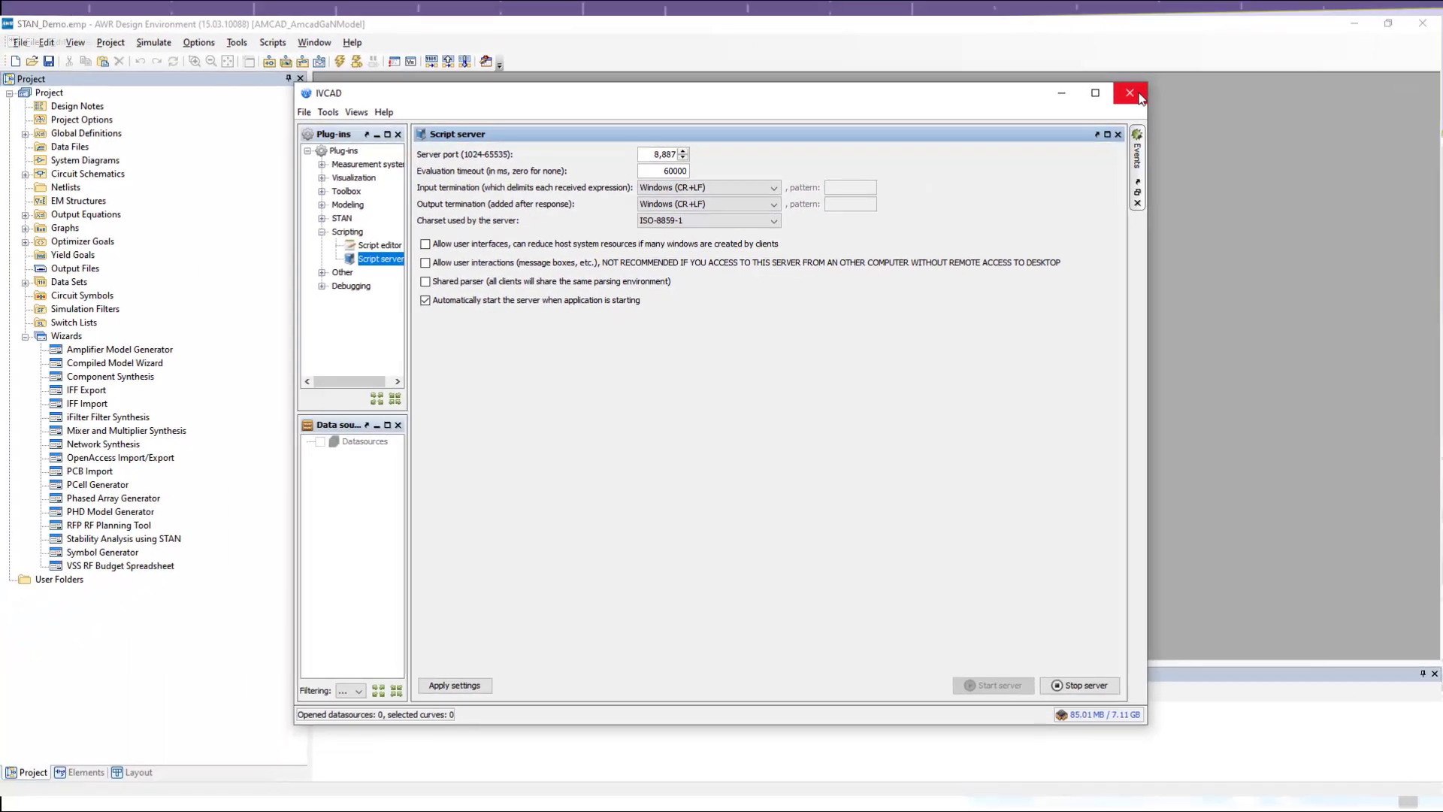
pyautogui.click(1352, 71)
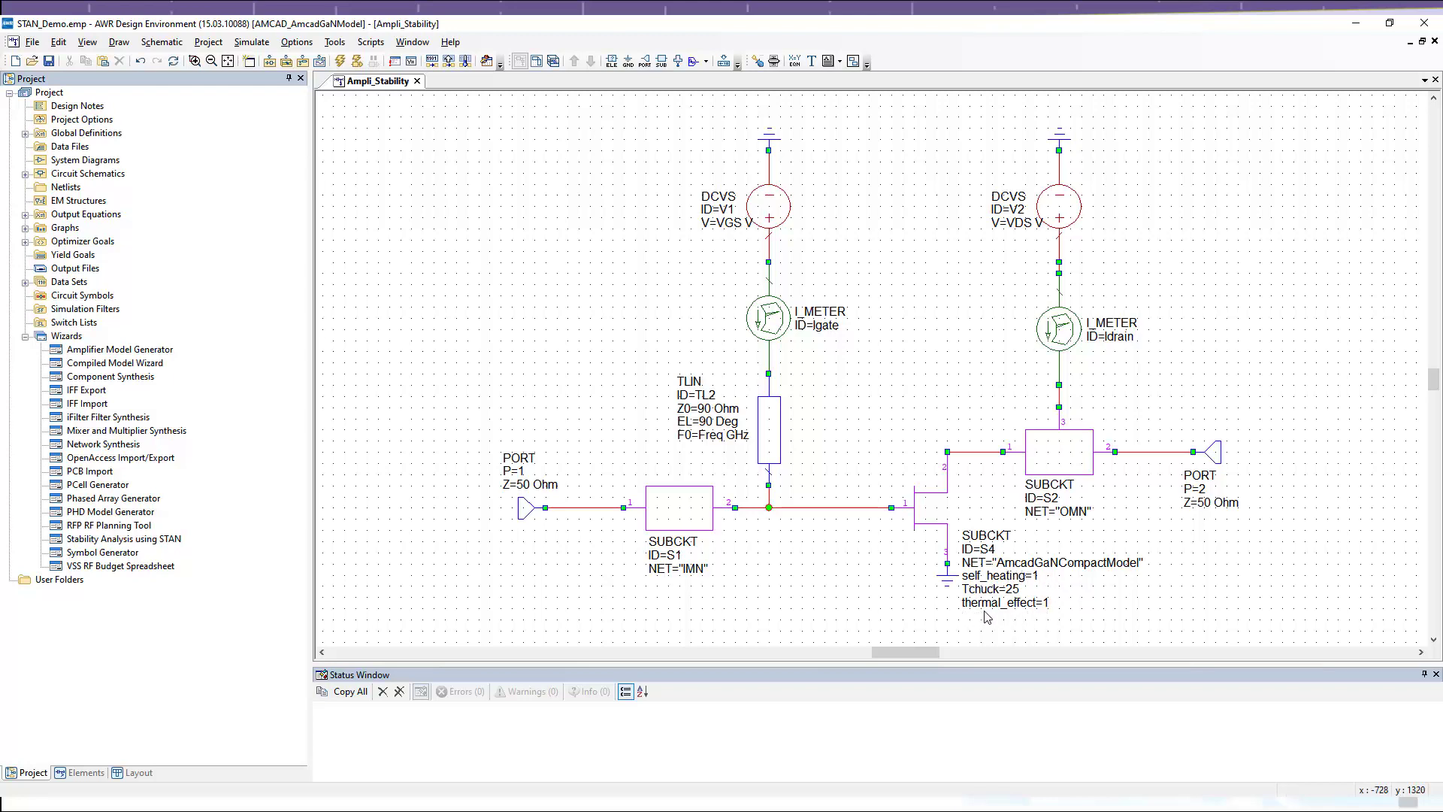
# Step: Place a STAB_PROBE element on the gate line, between the TL2 junction and the transistor's input in the Ampli_Stability schematic
pyautogui.click(926, 512)
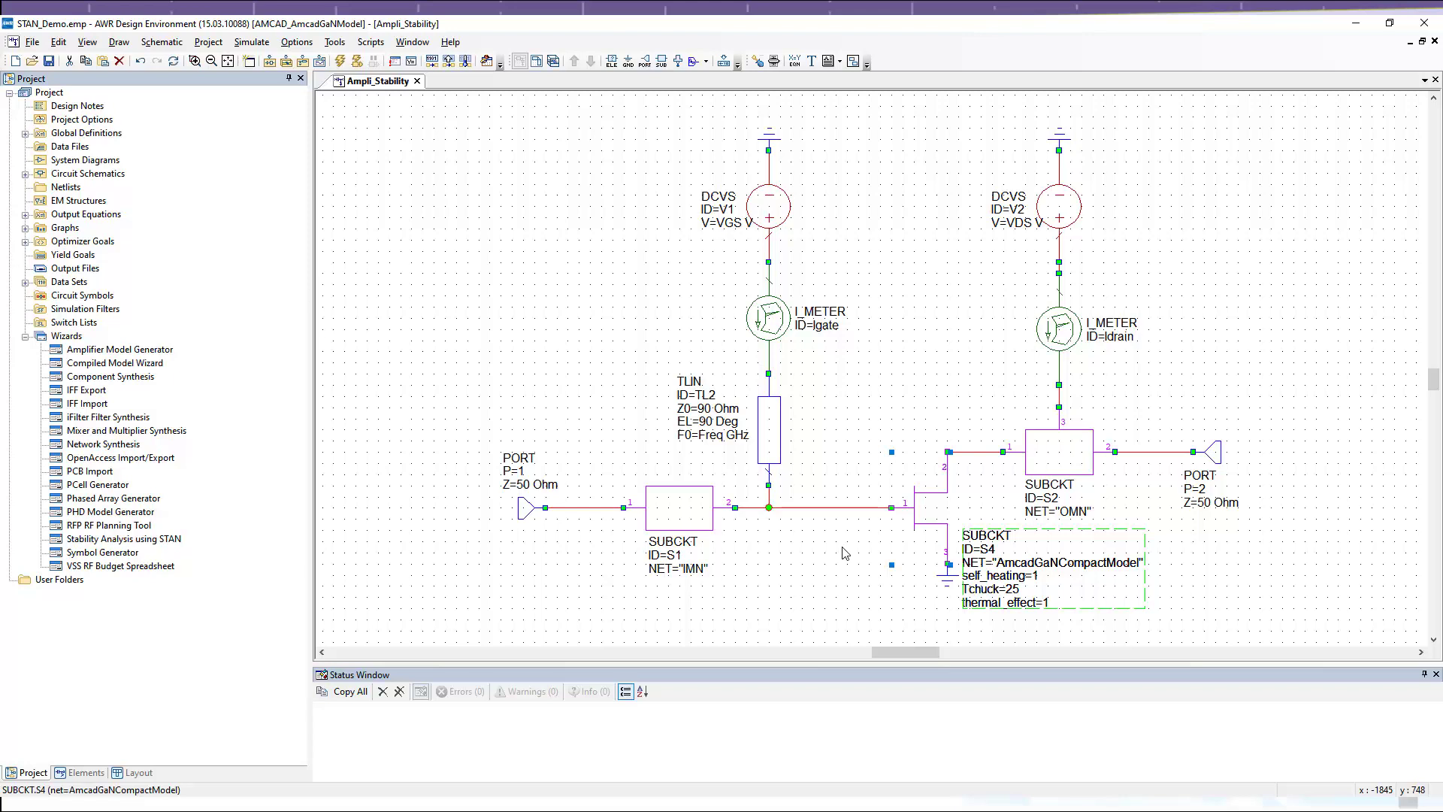
pyautogui.hotkey('ctrl', 'l')
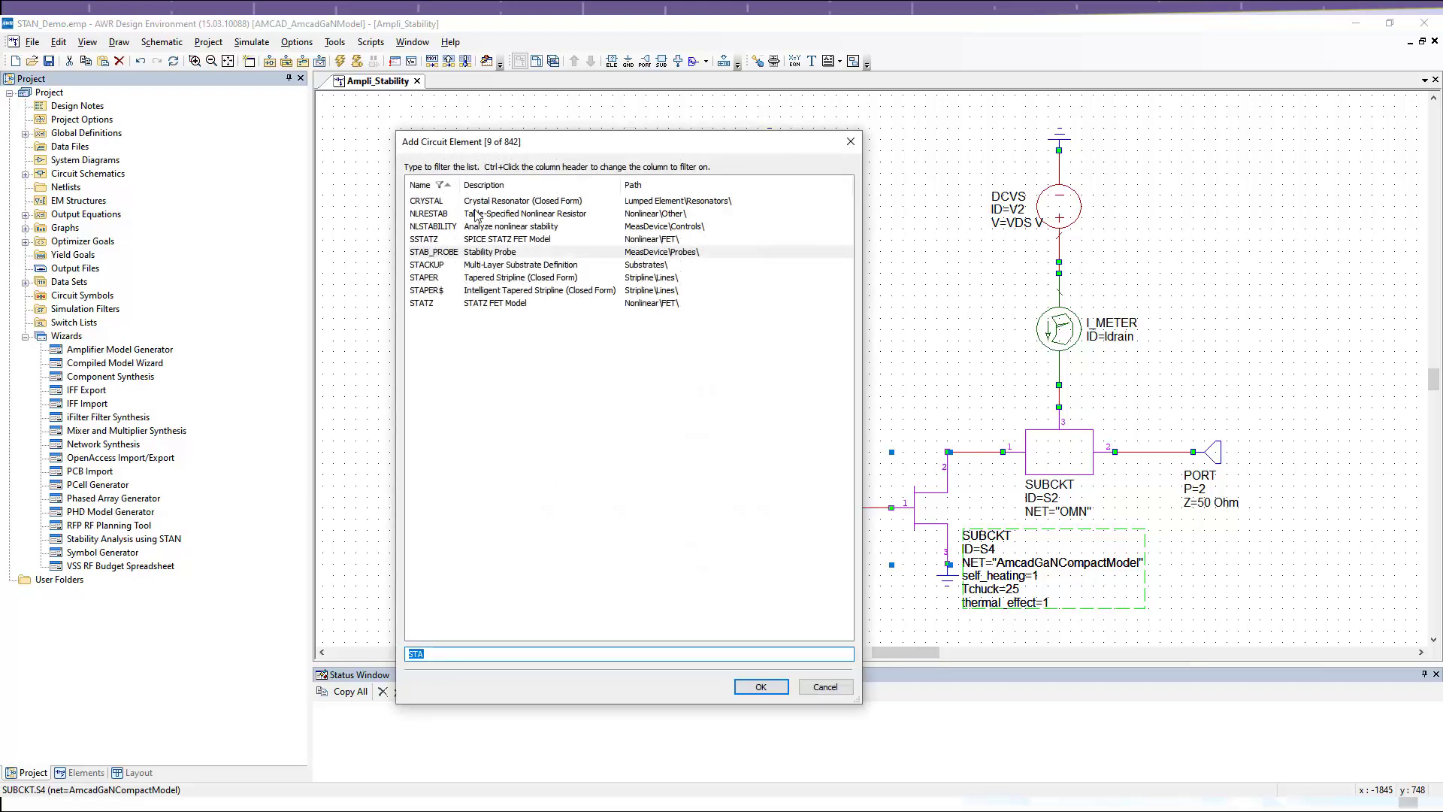
pyautogui.doubleClick(454, 251)
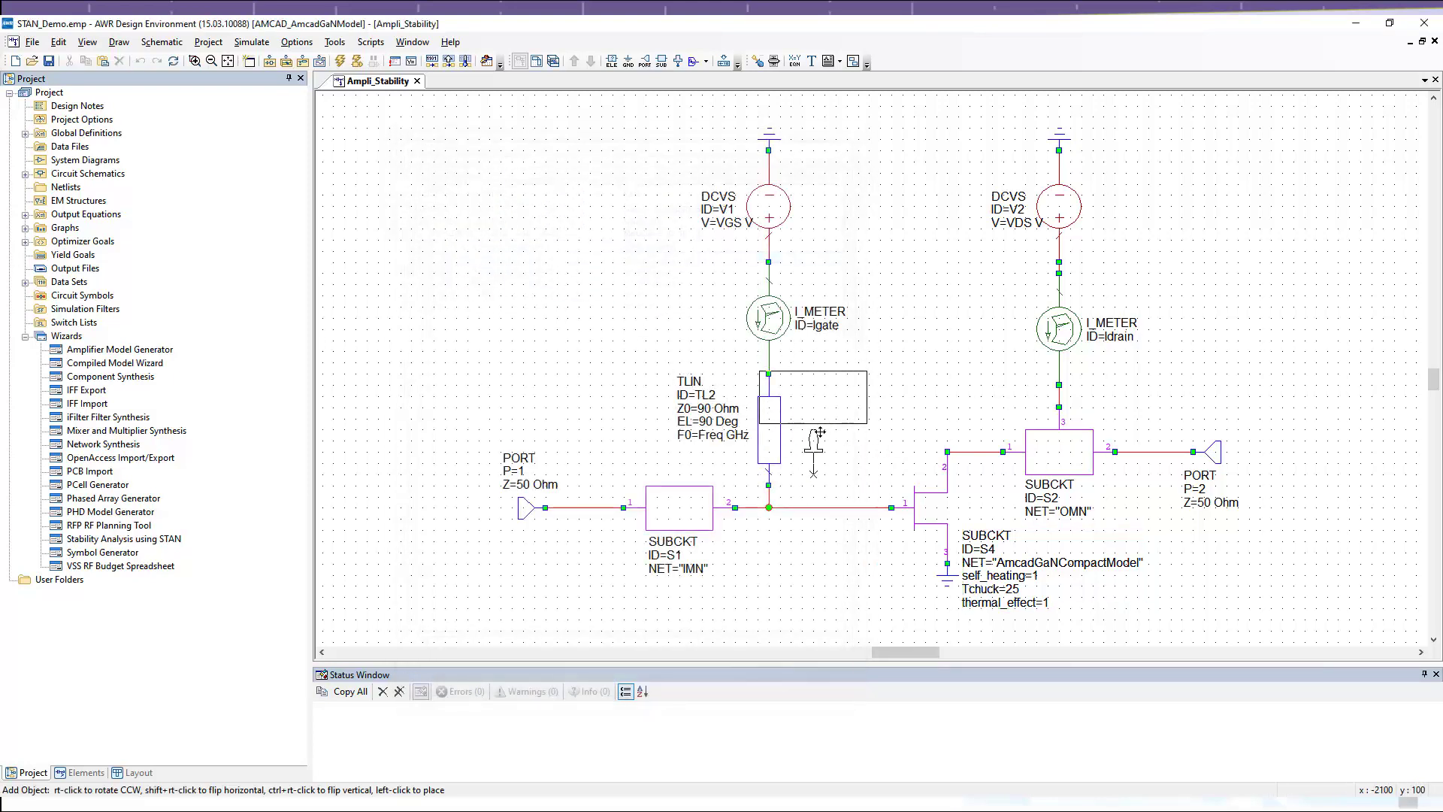
pyautogui.click(853, 462)
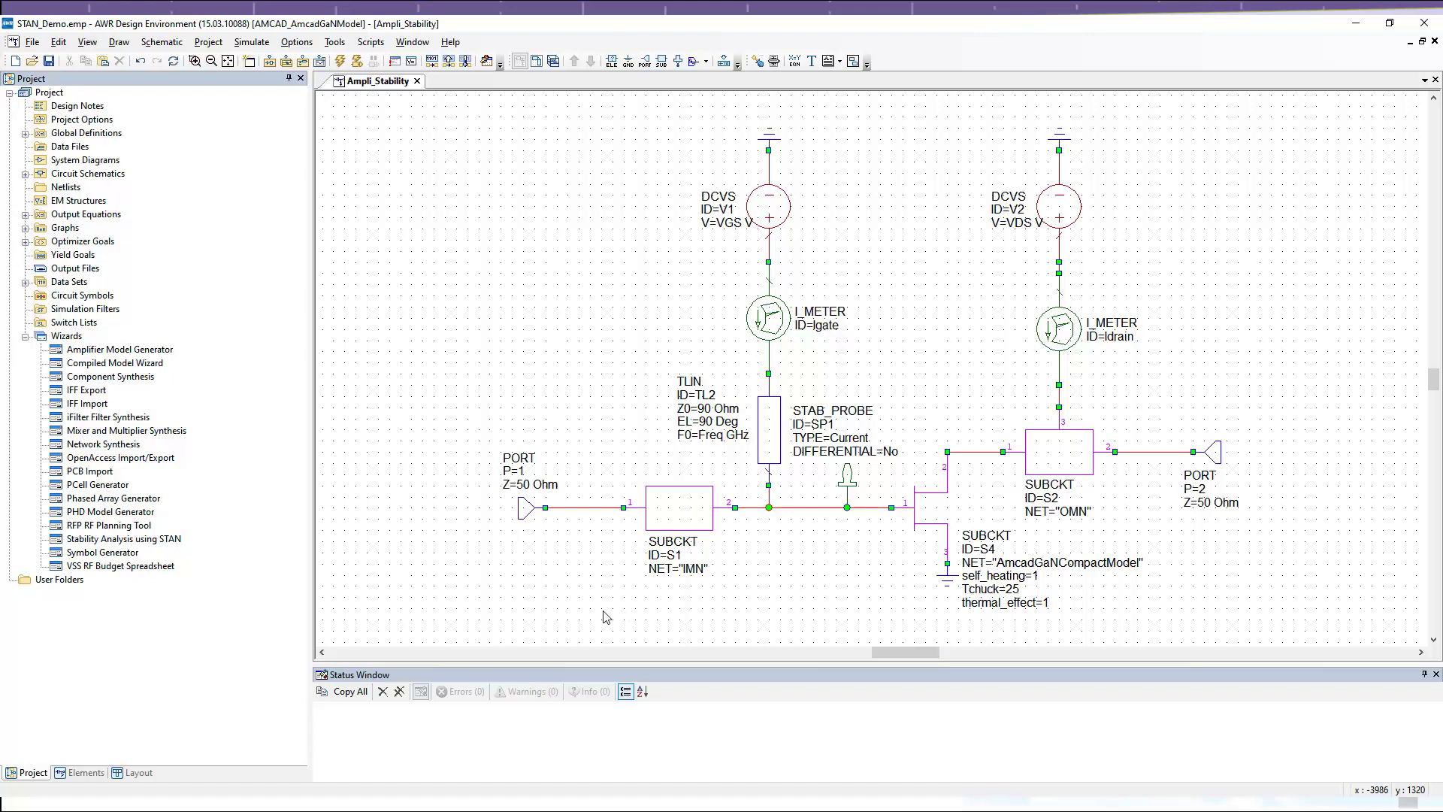
# Step: Start the Stability Analysis using STAN wizard, choose the Ampli_Stability schematic and proceed to the simulation settings
pyautogui.doubleClick(128, 539)
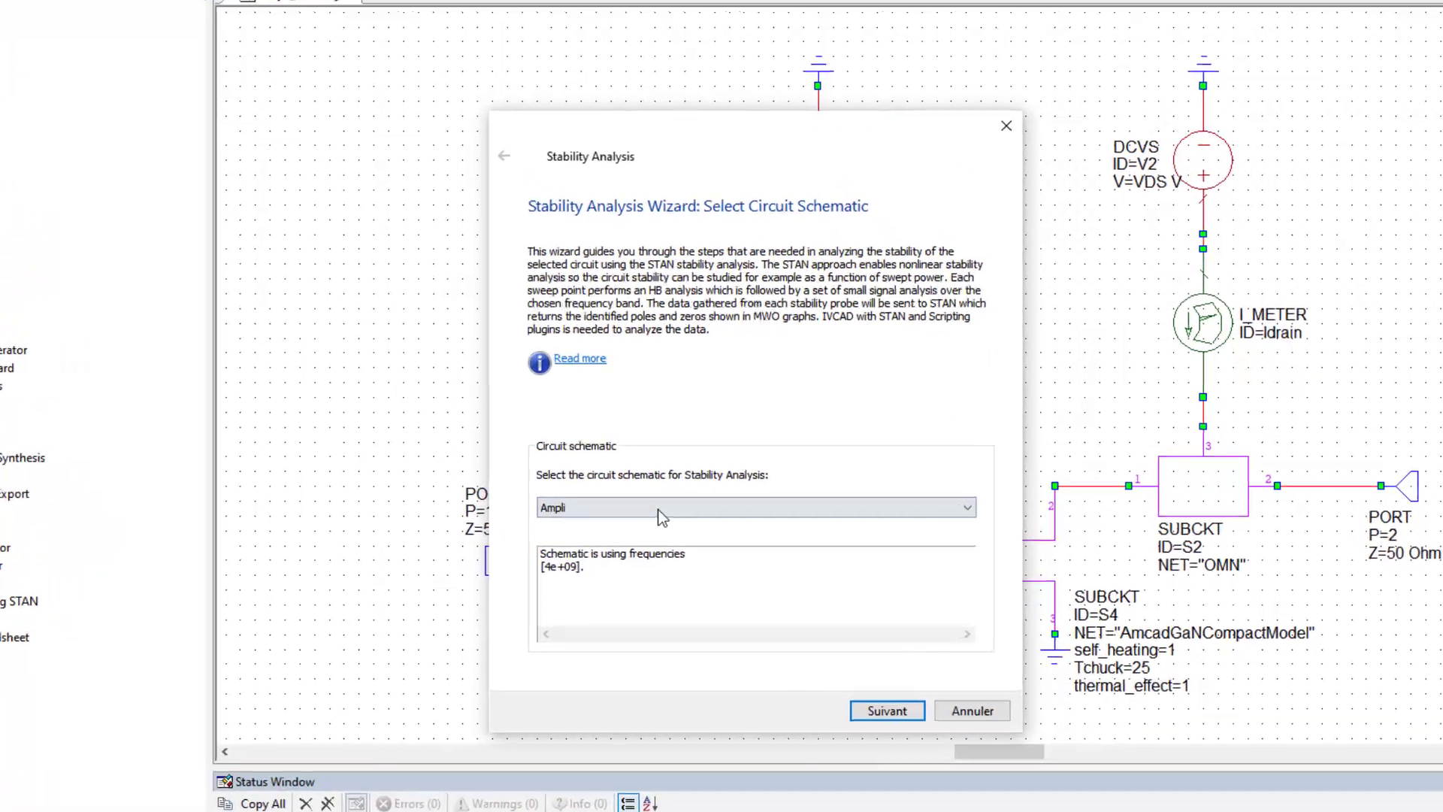
pyautogui.click(642, 472)
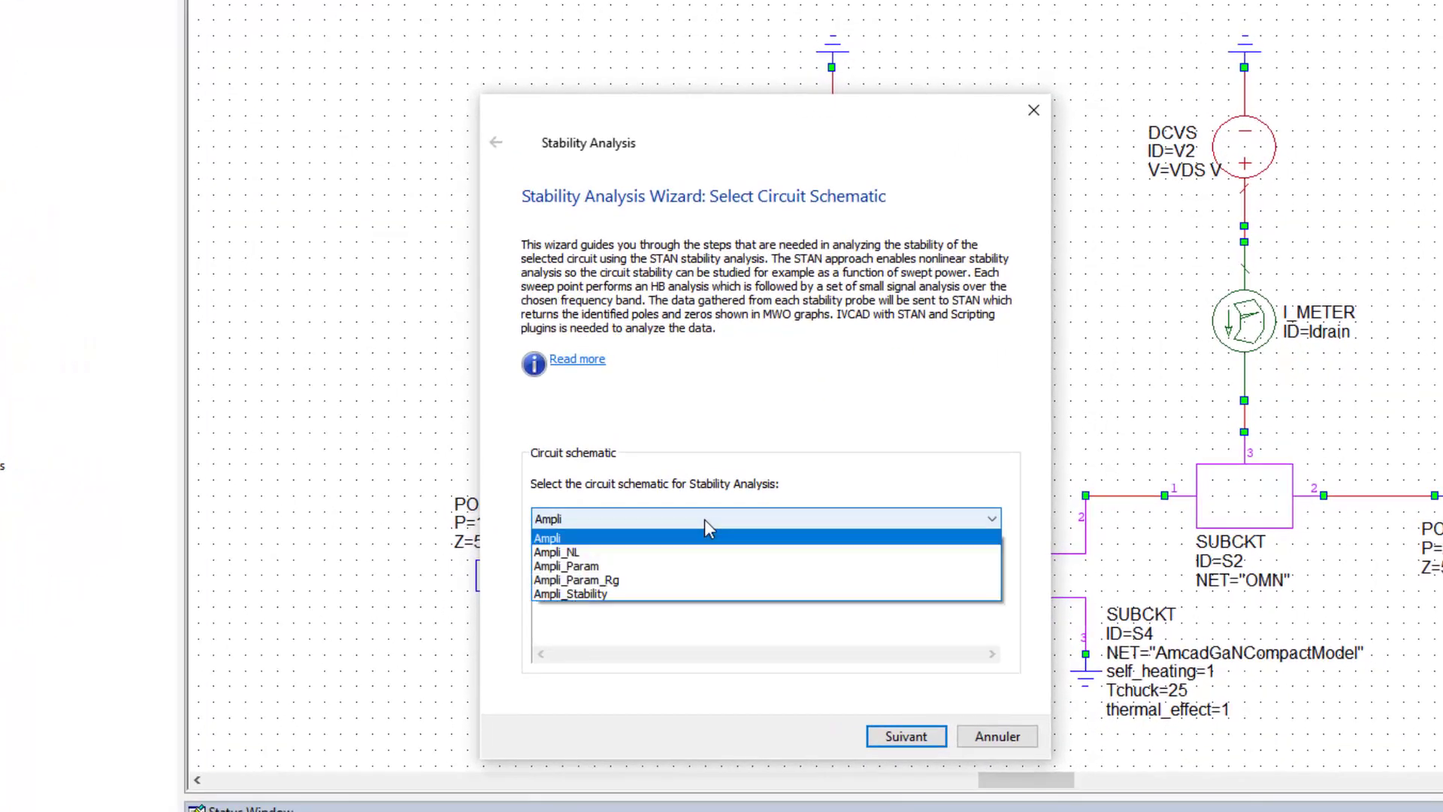
pyautogui.click(593, 595)
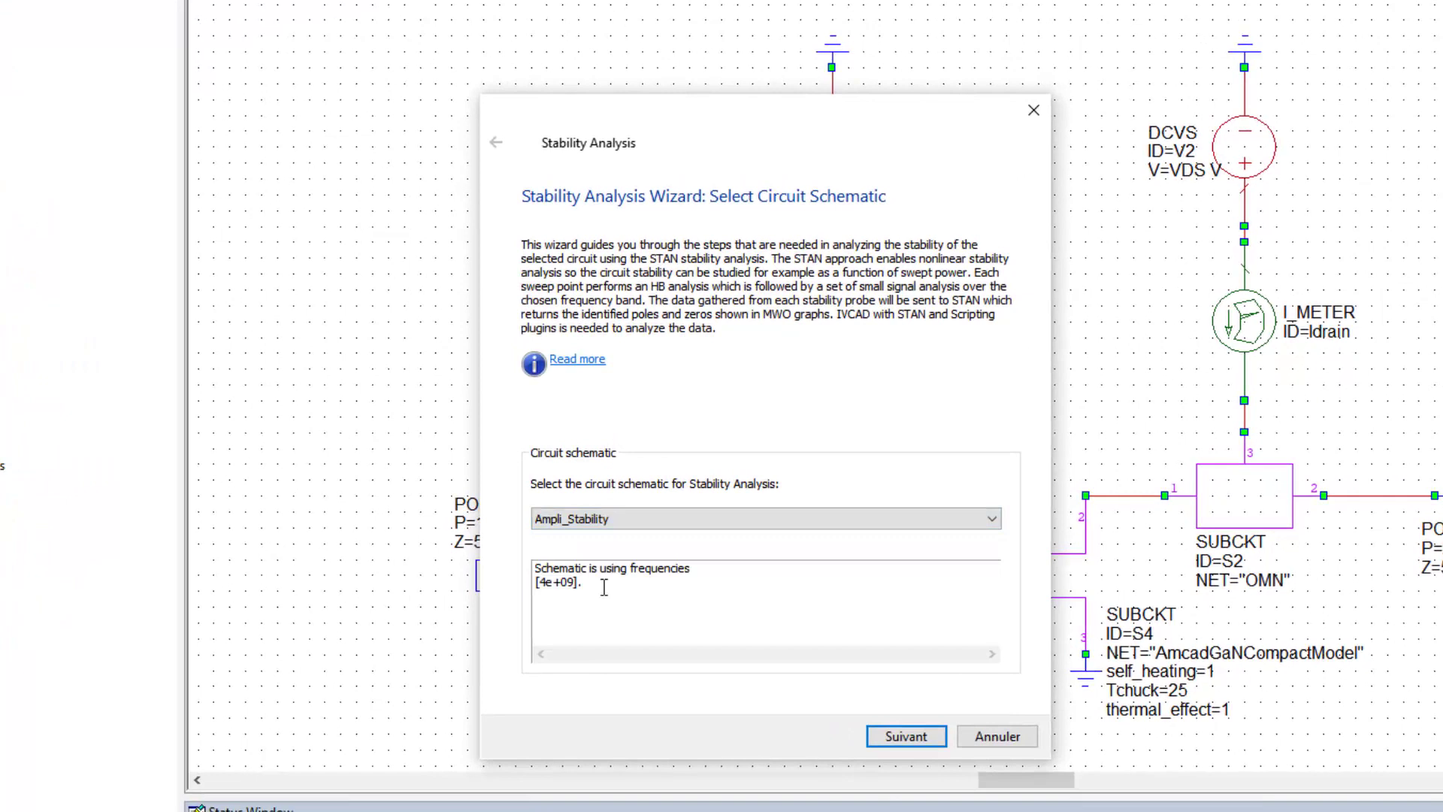
pyautogui.click(891, 738)
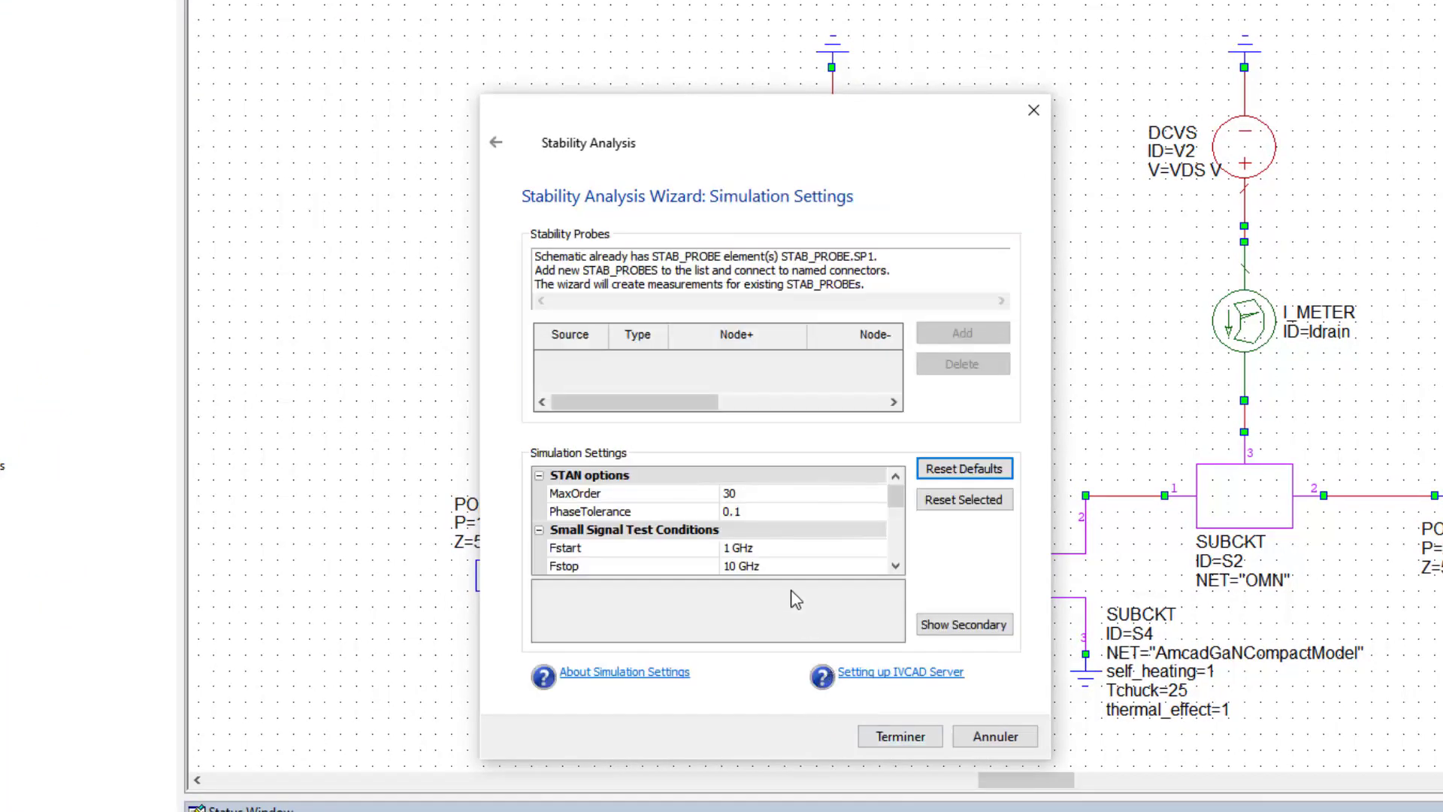
# Step: Enlarge the simulation settings list and set PhaseTolerance to 0.5 in the STAN options
pyautogui.moveTo(651, 257); pyautogui.dragTo(725, 257)
pyautogui.click(879, 281)
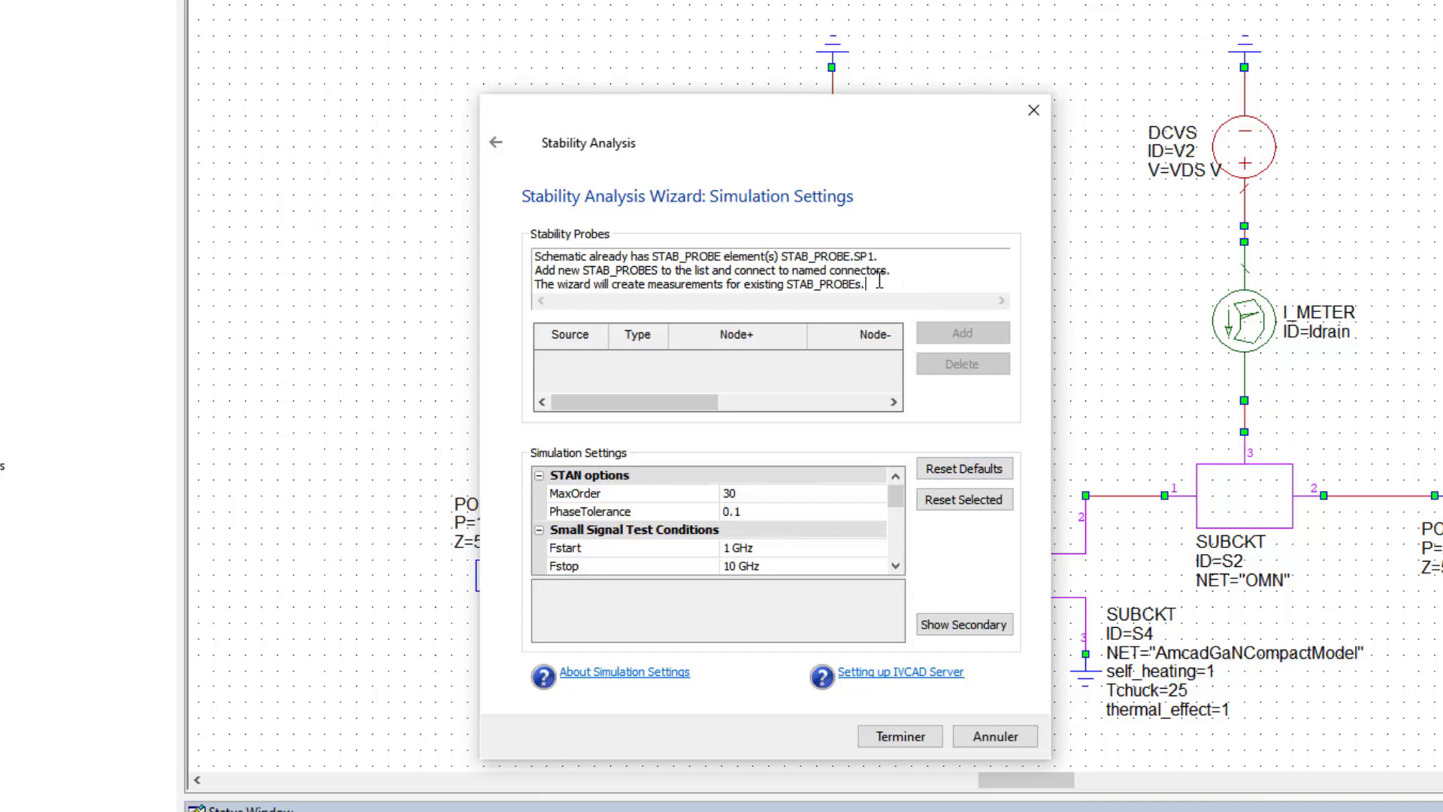
pyautogui.moveTo(792, 578); pyautogui.dragTo(793, 628)
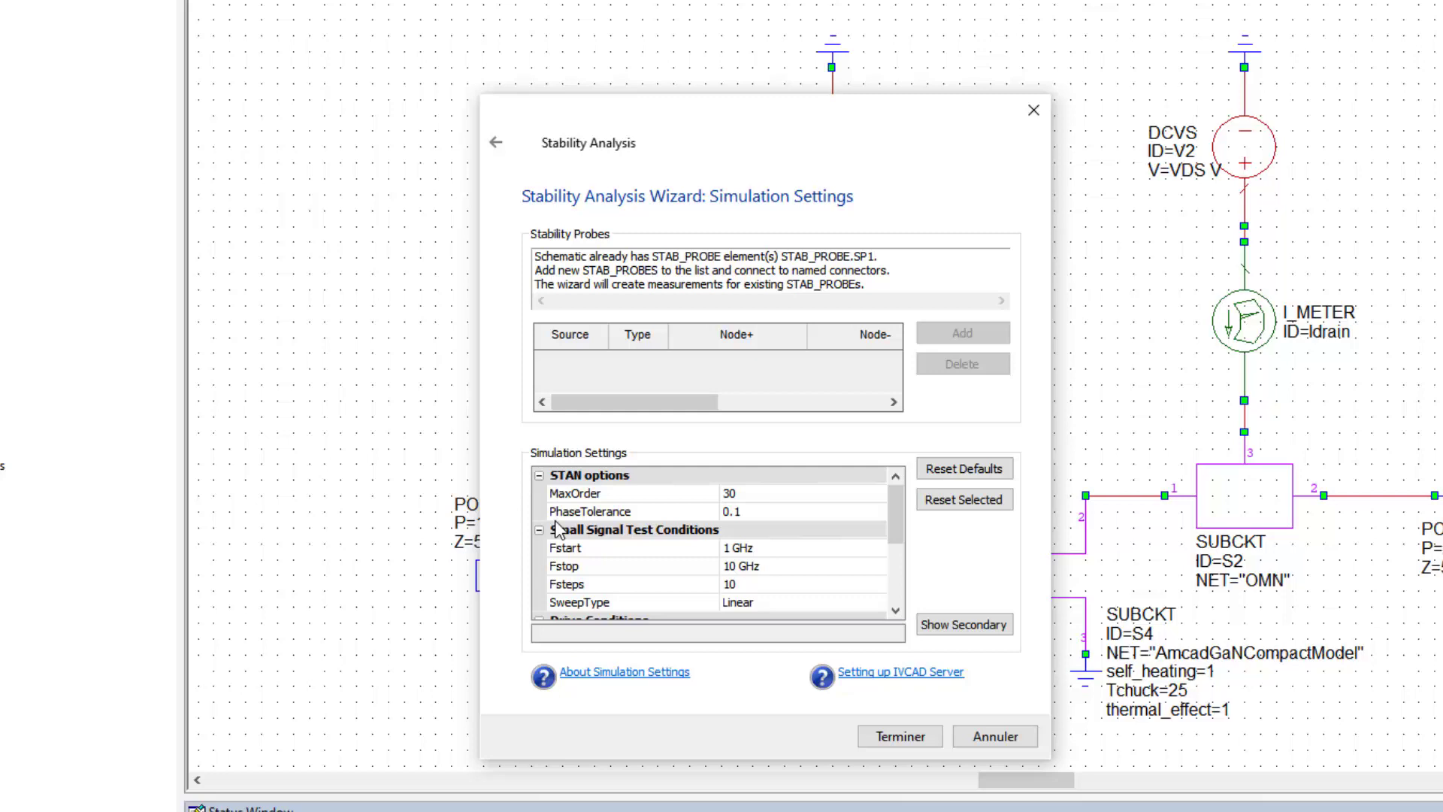
pyautogui.click(755, 501)
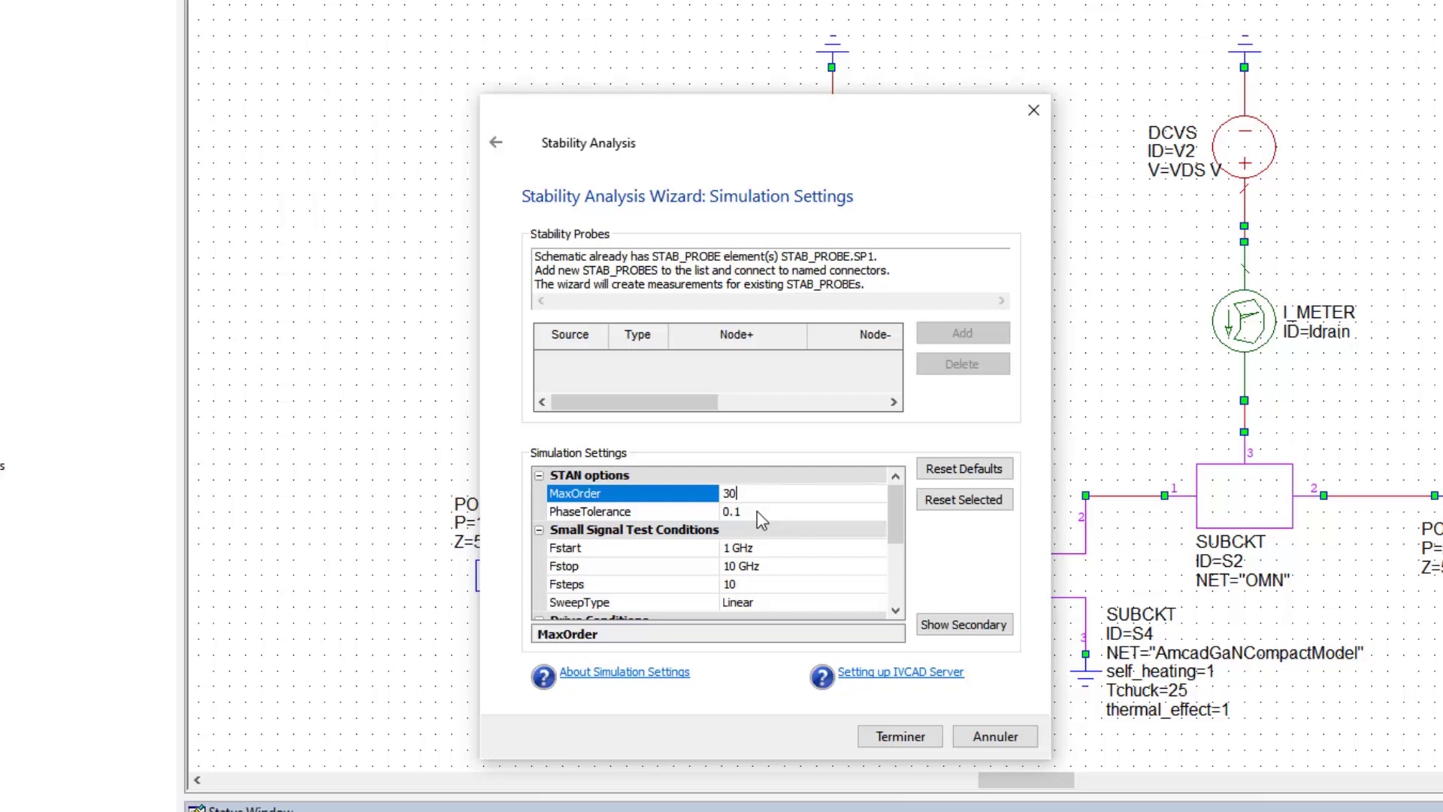
pyautogui.click(756, 511)
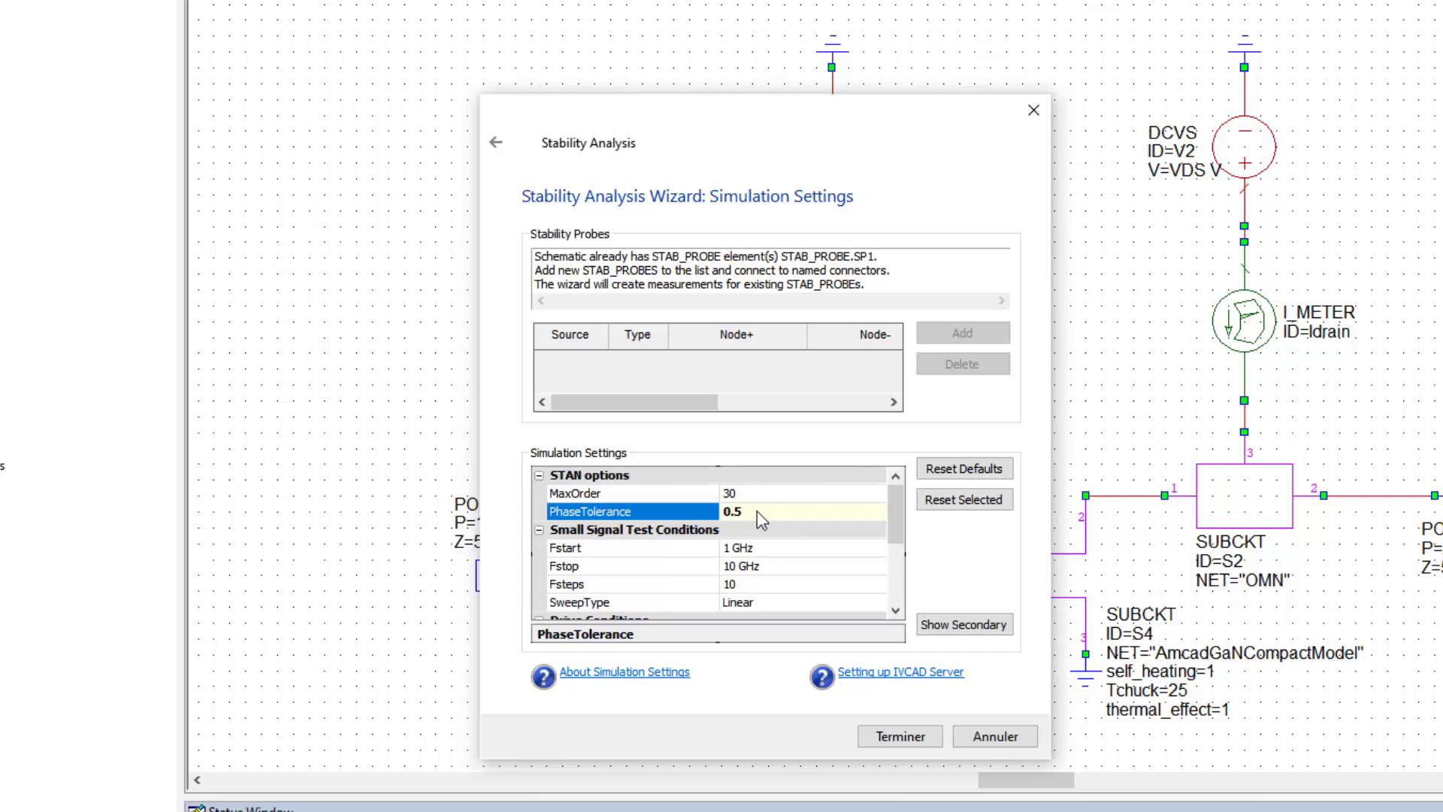
# Step: Set the small-signal test start frequency, Fstart, to 0.01 GHz
pyautogui.click(896, 611)
pyautogui.click(896, 612)
pyautogui.click(896, 612)
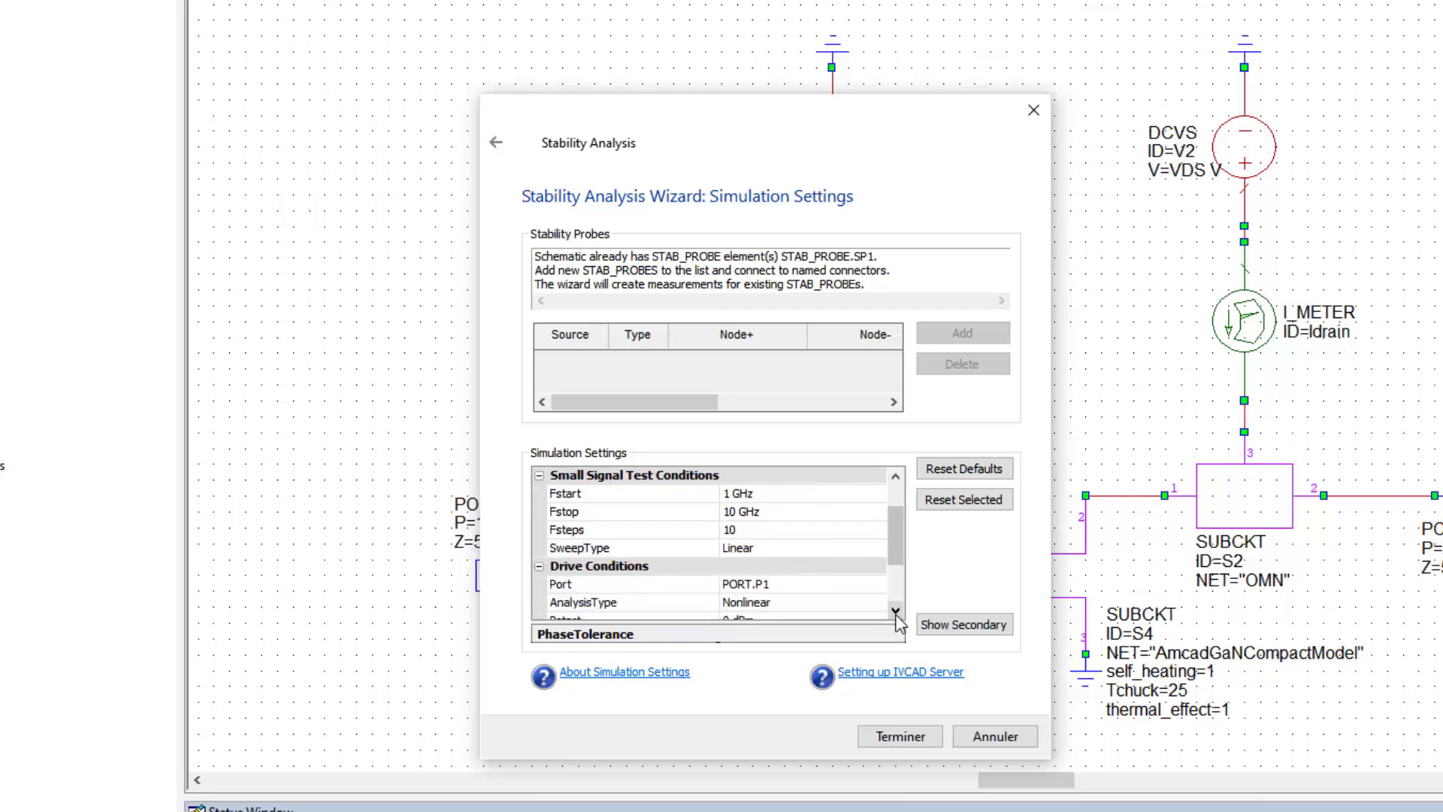
pyautogui.click(732, 494)
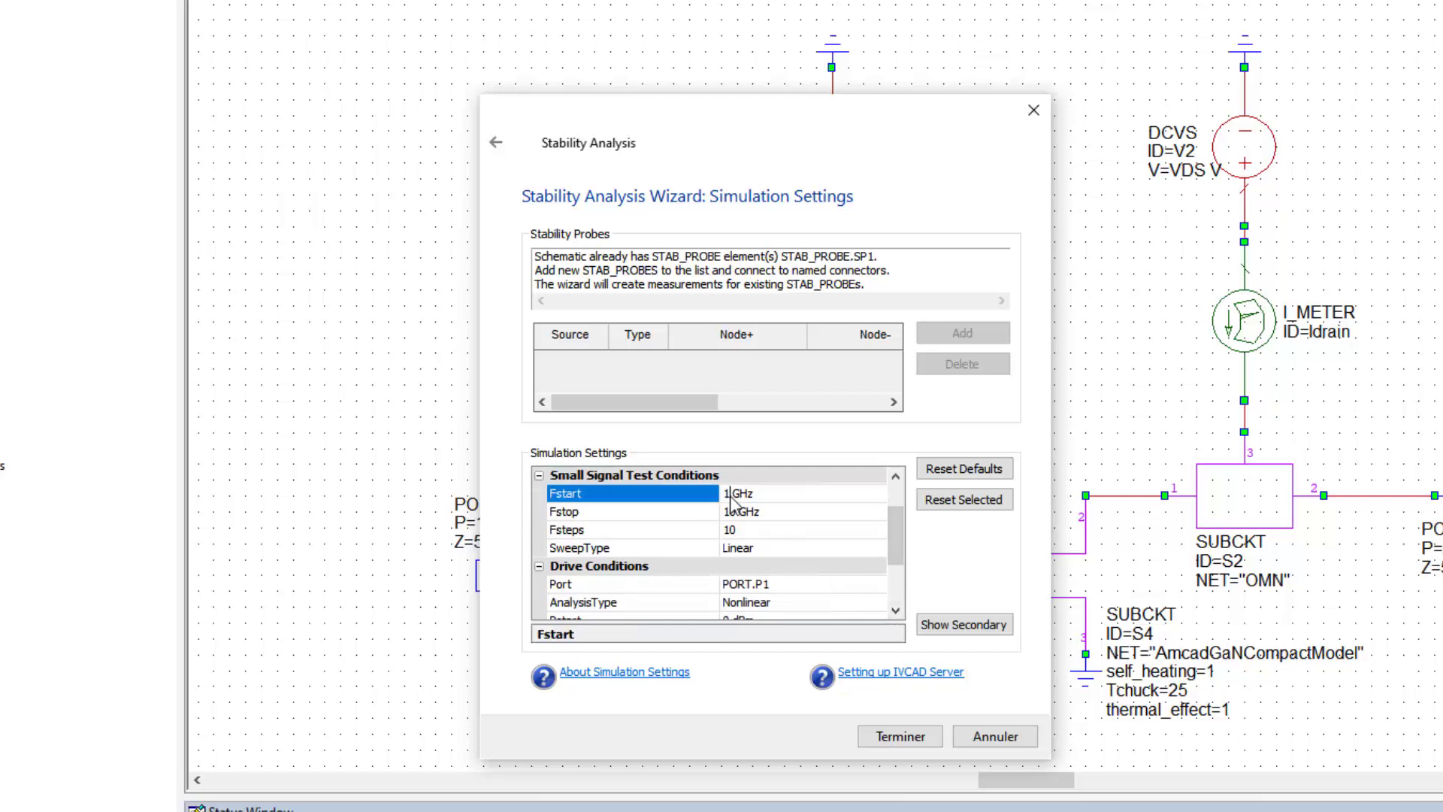
pyautogui.press('BackSpace')
pyautogui.write('0.01')
# Step: Set the small-signal test stop frequency, Fstop, to 6 GHz
pyautogui.click(737, 511)
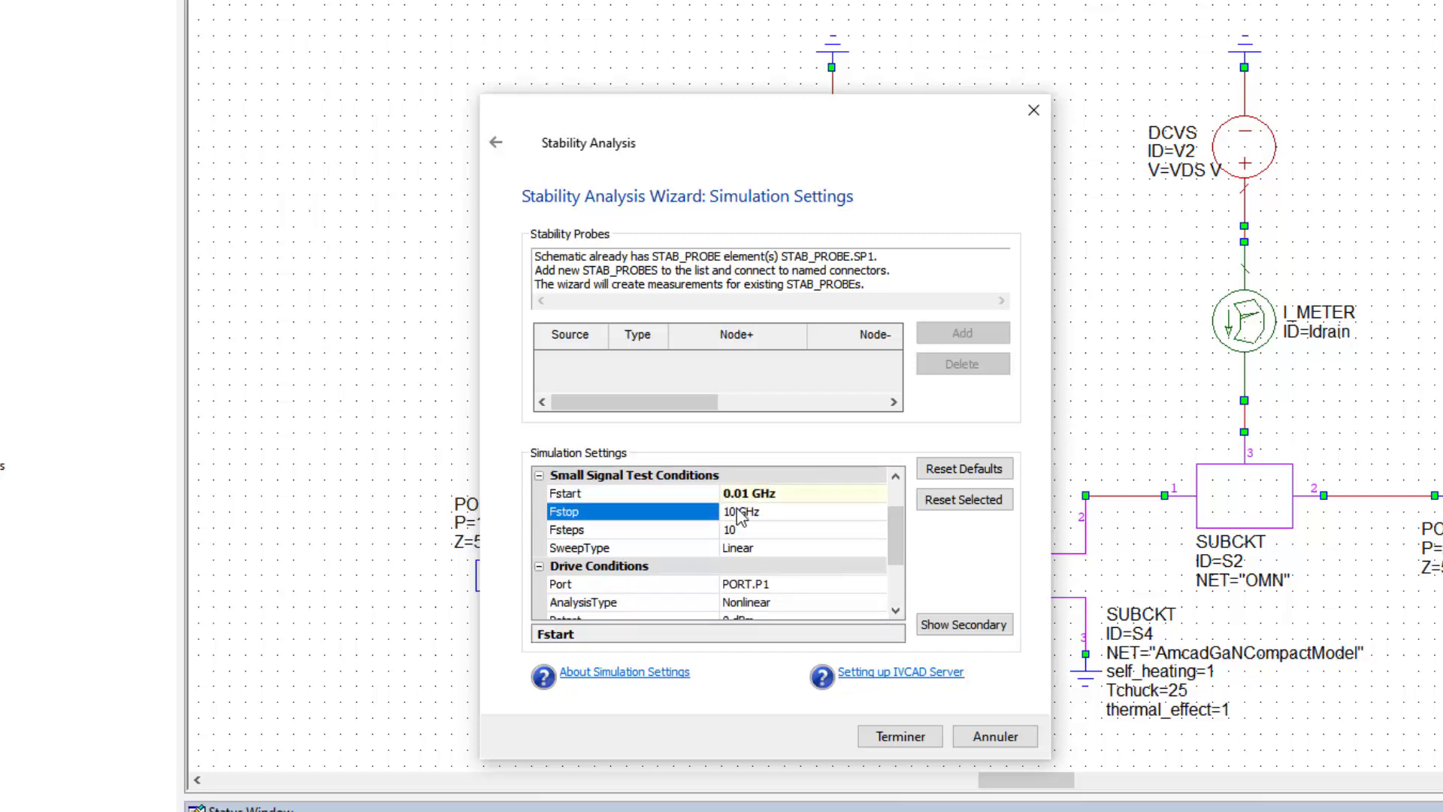
pyautogui.press('BackSpace')
pyautogui.press('Delete')
pyautogui.write('6')
pyautogui.press('Return')
# Step: Set the number of small-signal frequency steps, Fsteps, to 301
pyautogui.click(754, 538)
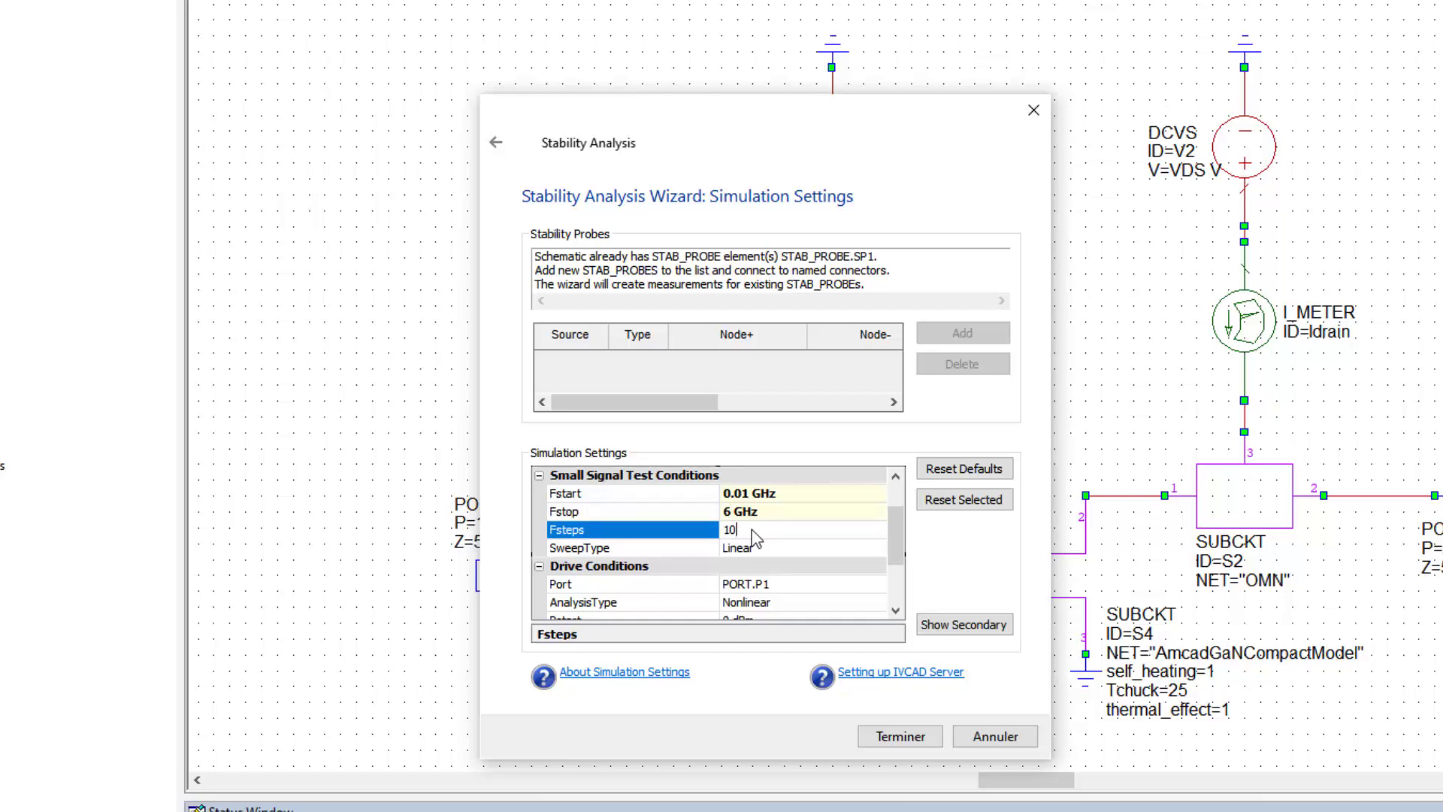
pyautogui.press('BackSpace')
pyautogui.press('BackSpace')
pyautogui.write('301')
pyautogui.press('Return')
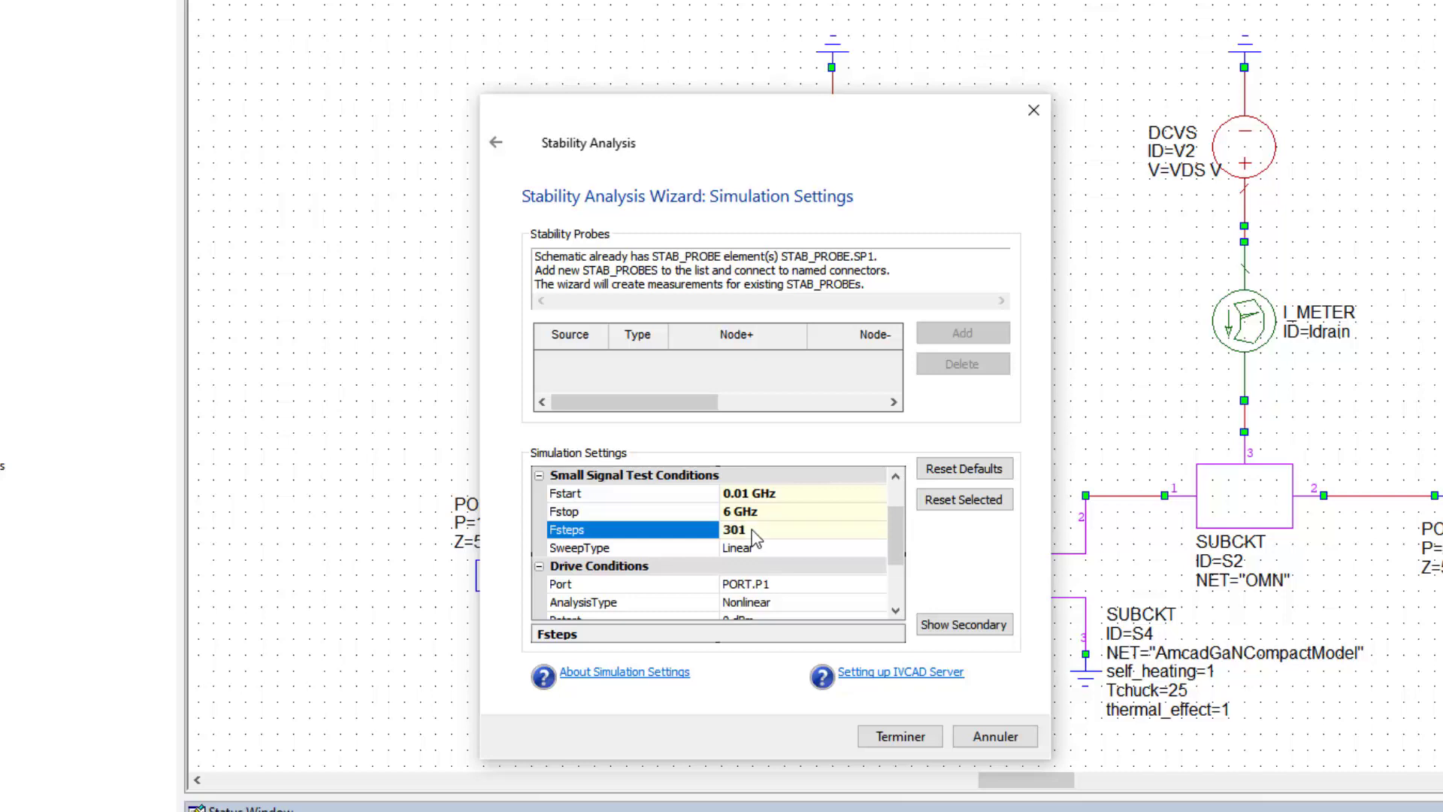
# Step: Change AnalysisType in the drive conditions to Linear
pyautogui.click(902, 613)
pyautogui.click(902, 612)
pyautogui.click(902, 612)
pyautogui.click(902, 613)
pyautogui.click(901, 612)
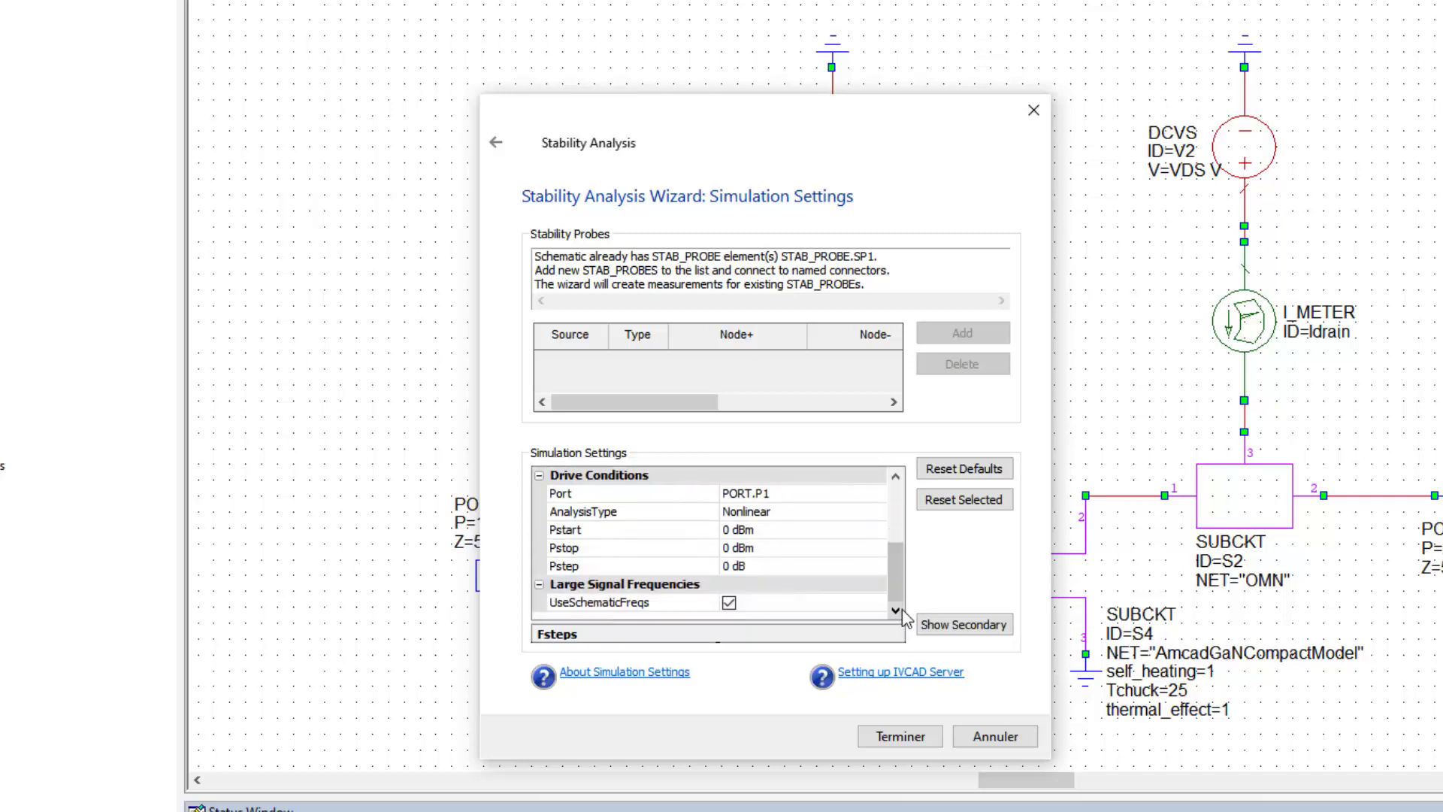
pyautogui.click(874, 513)
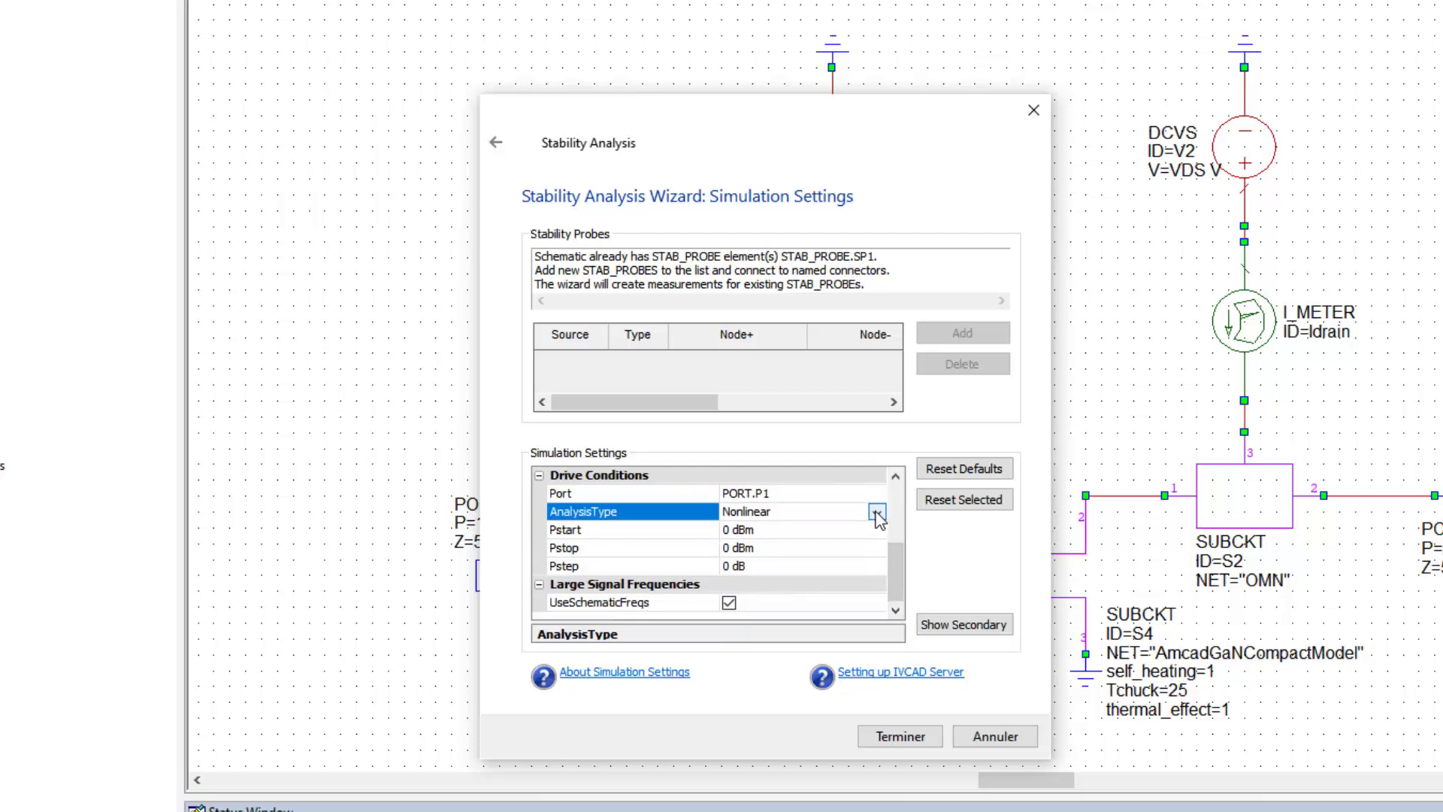
pyautogui.click(878, 514)
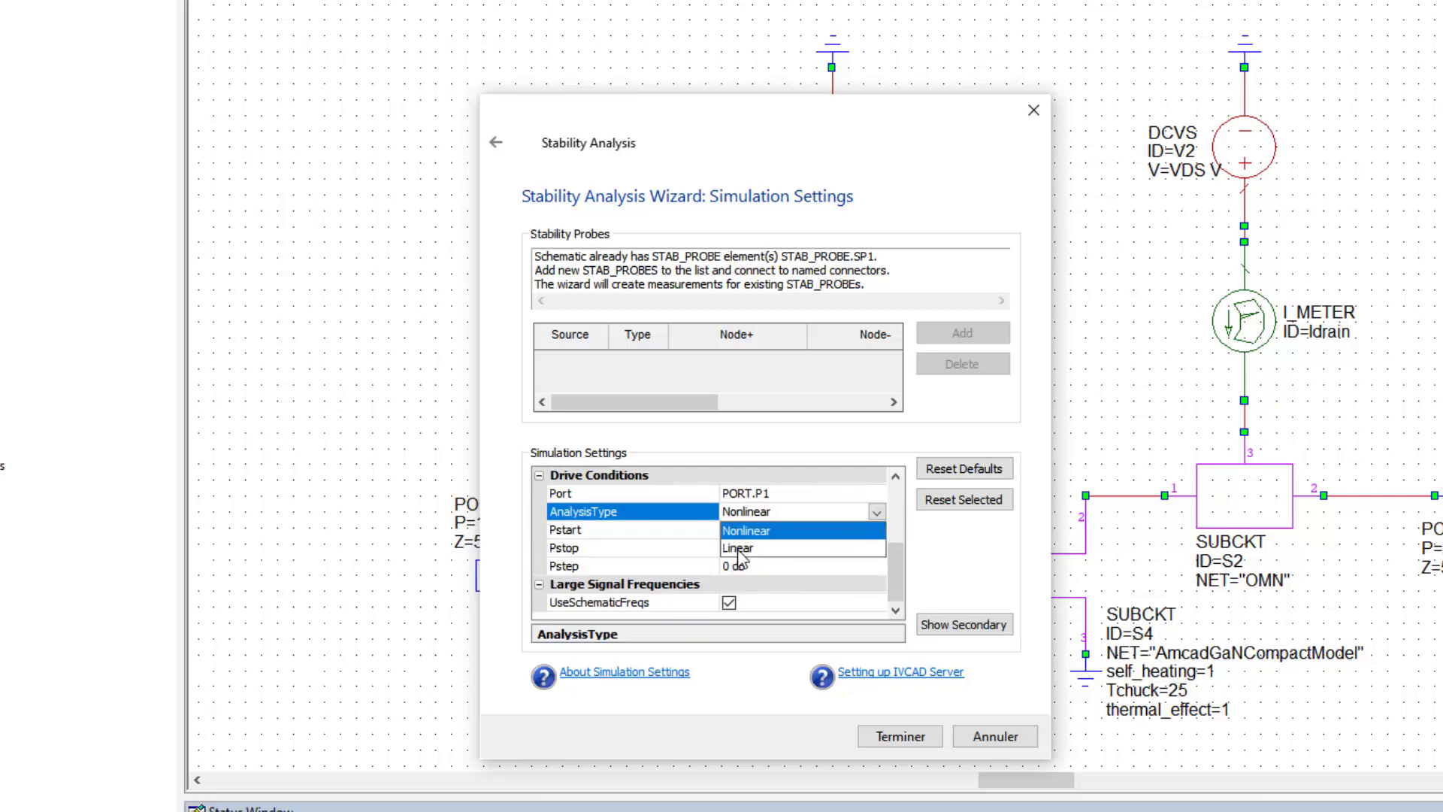
pyautogui.click(854, 548)
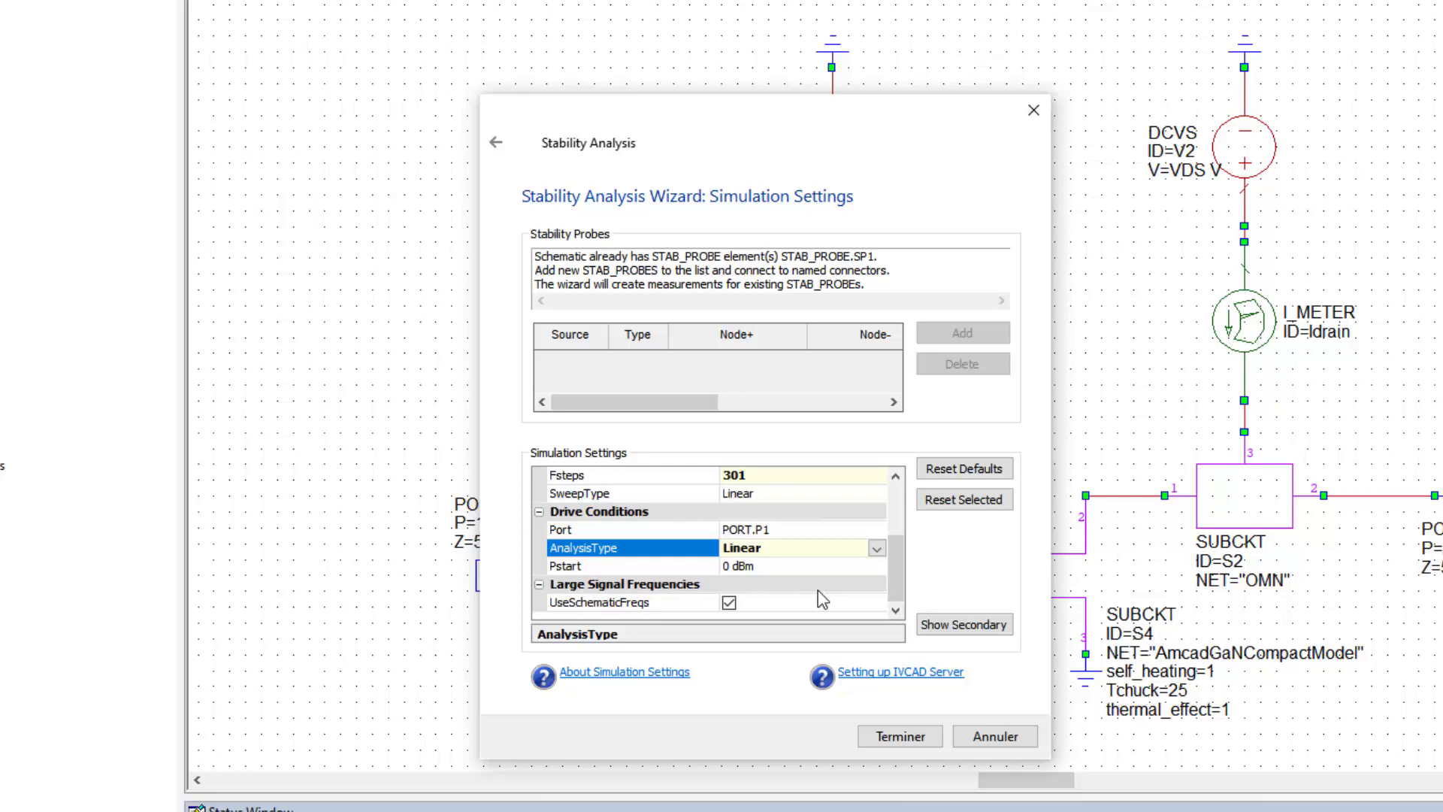
# Step: Reveal the secondary settings, review the IVCAD server options and finish the wizard to run the stability analysis
pyautogui.click(965, 625)
pyautogui.click(895, 612)
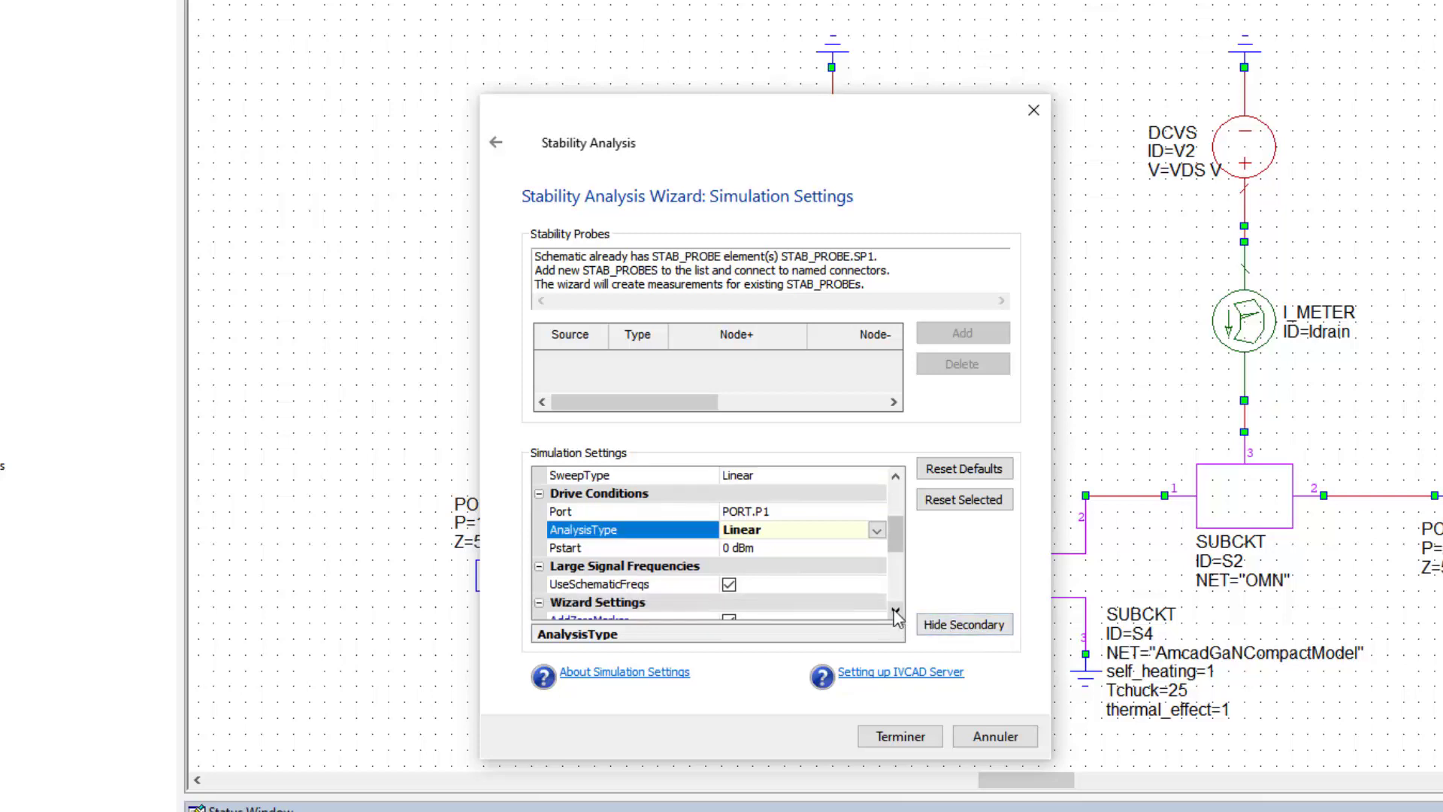
pyautogui.click(895, 612)
pyautogui.click(896, 611)
pyautogui.click(895, 611)
pyautogui.click(896, 611)
pyautogui.click(896, 611)
pyautogui.click(895, 611)
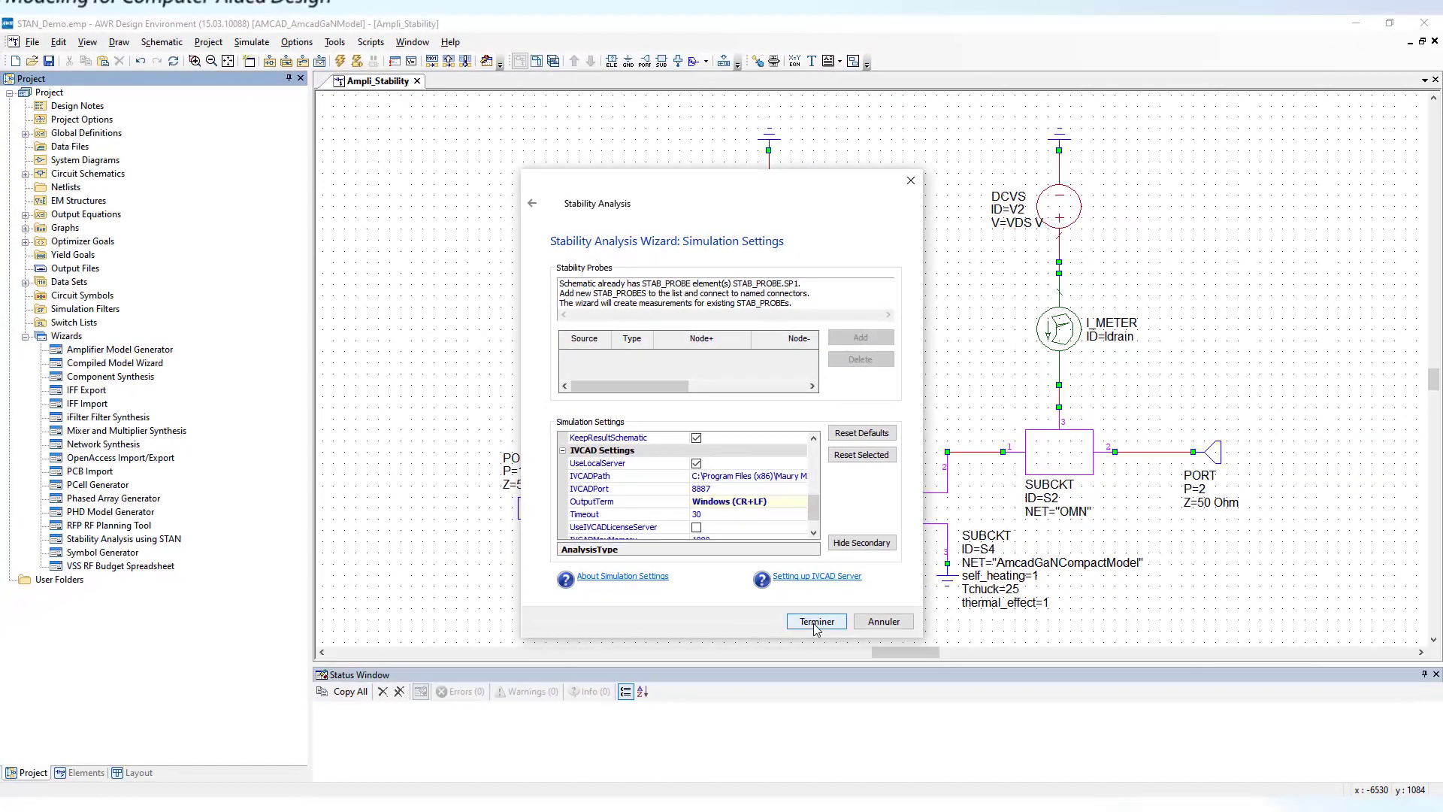
pyautogui.click(815, 624)
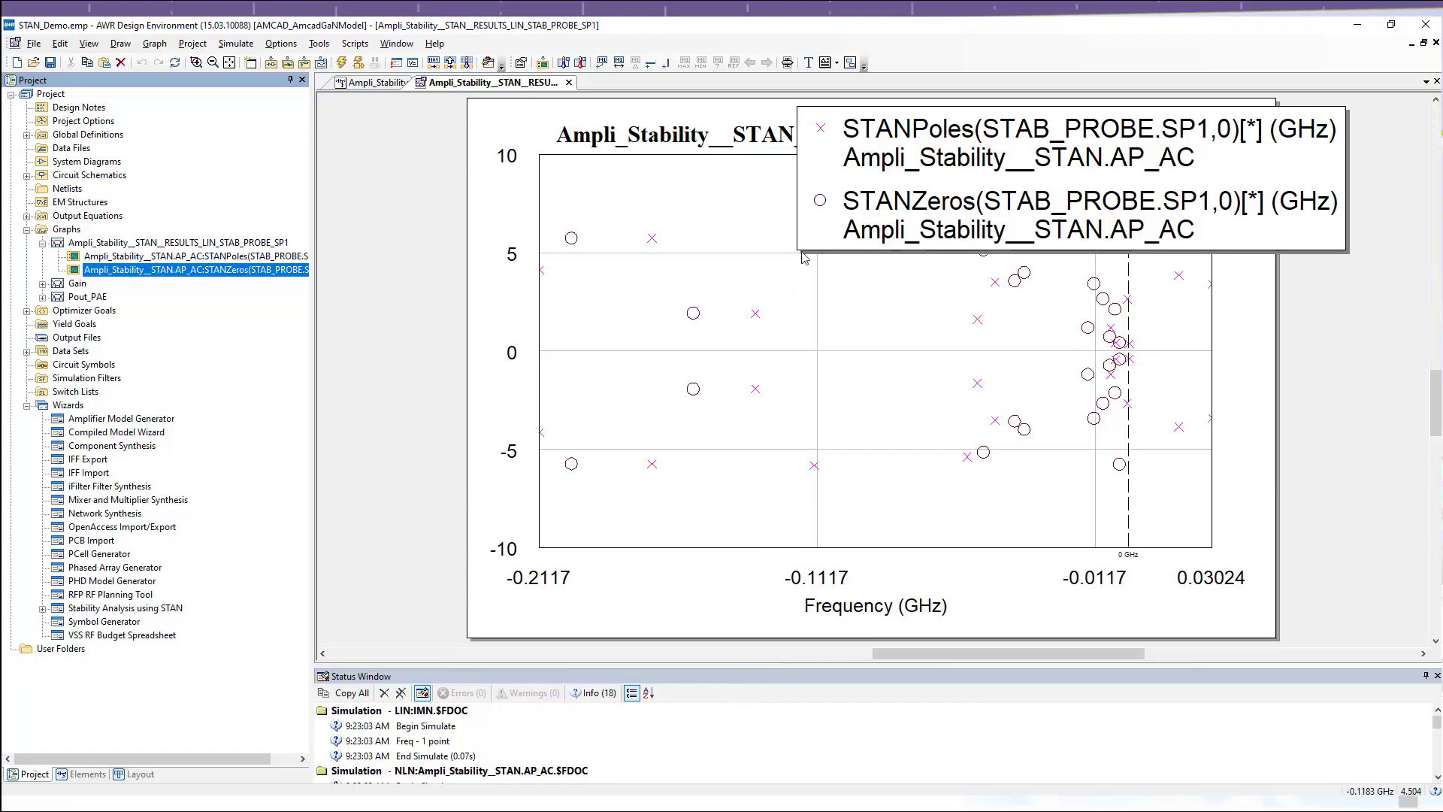
# Step: Shrink the legend on the pole-zero results graph to uncover the plot, and inspect the right-half-plane poles
pyautogui.click(1040, 197)
pyautogui.moveTo(1040, 197); pyautogui.dragTo(1111, 170)
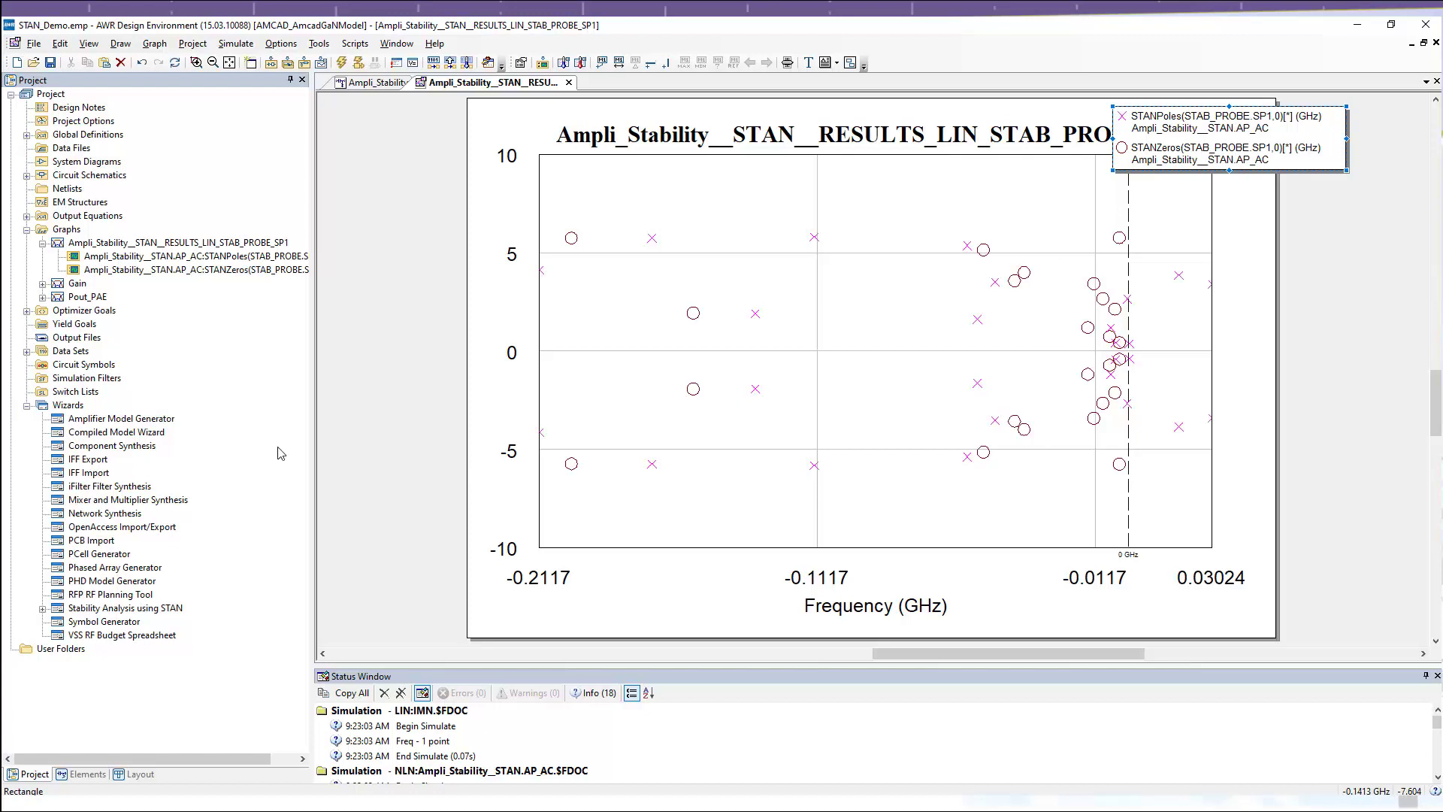
pyautogui.click(137, 248)
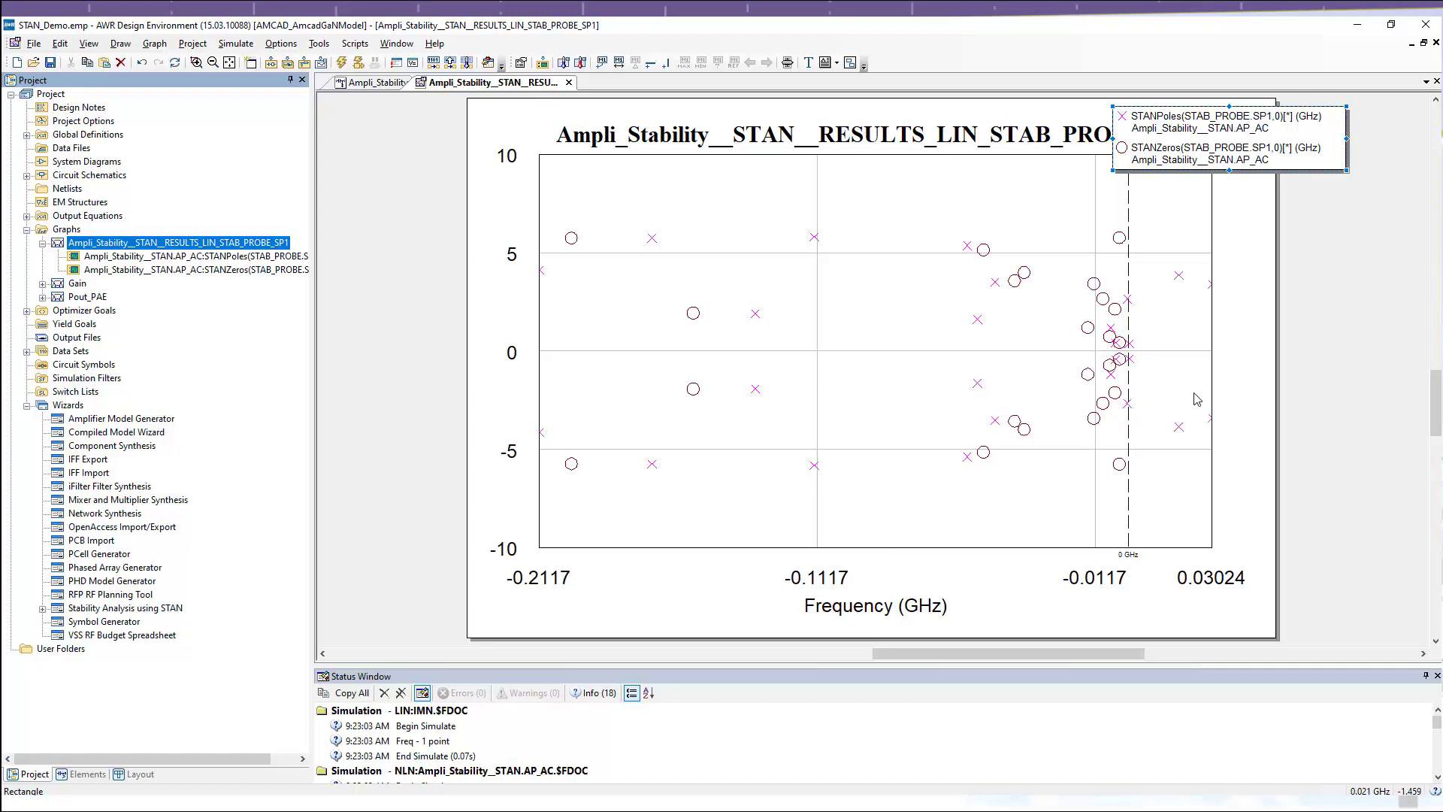
pyautogui.click(1204, 423)
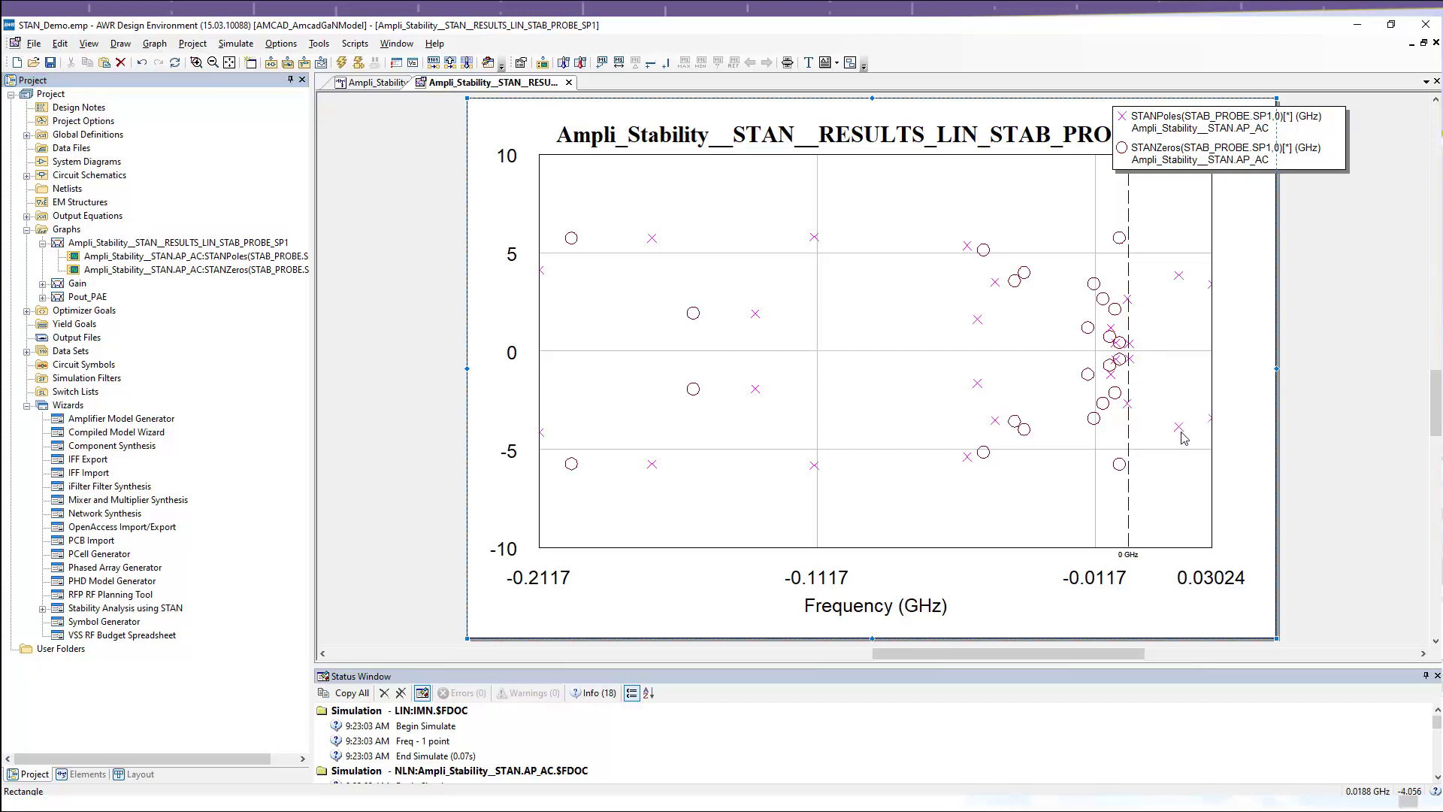
pyautogui.click(1179, 428)
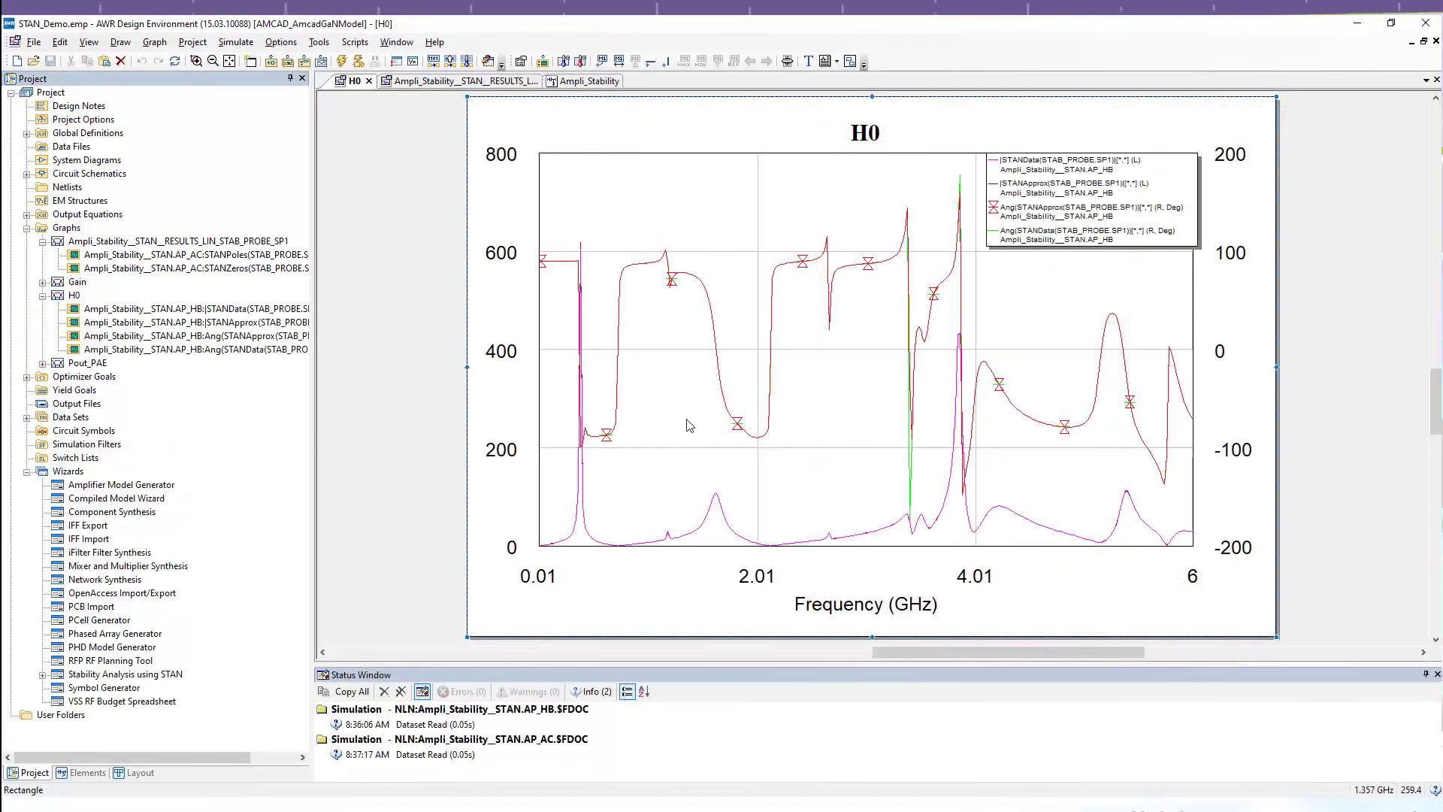
# Step: Begin adding a measurement to the H0 graph and browse to the nonlinear Stability measurement type
pyautogui.rightClick(689, 426)
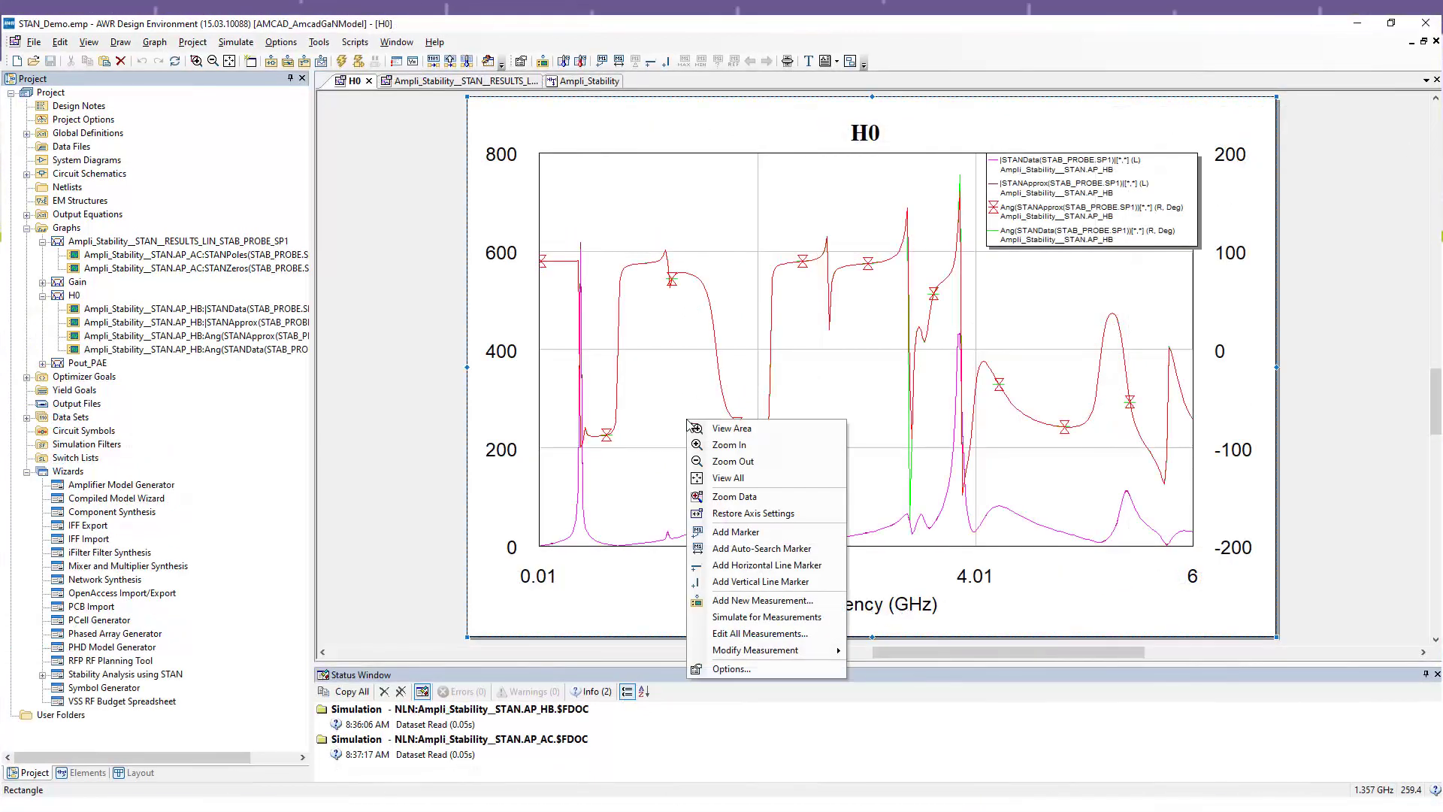
pyautogui.click(754, 601)
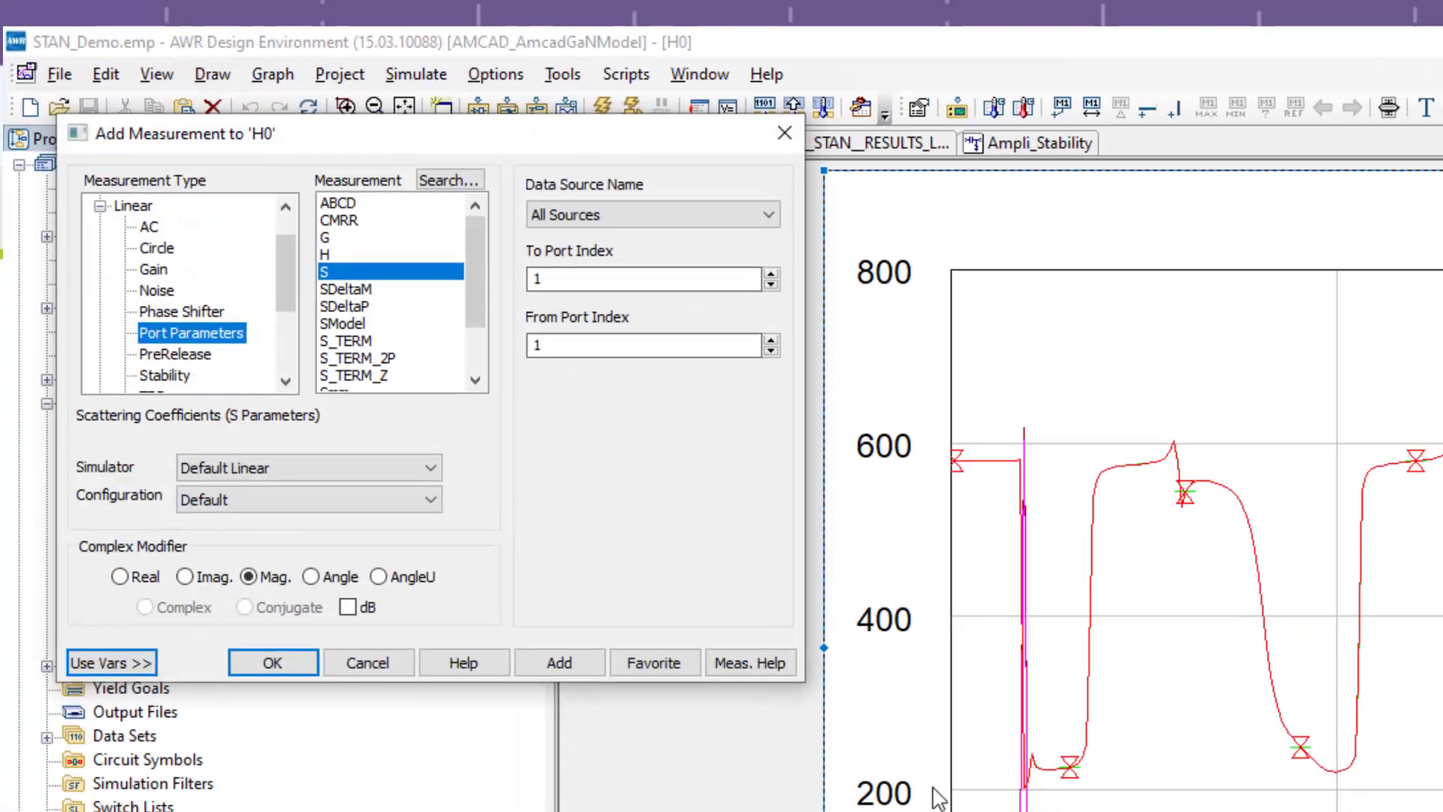
pyautogui.doubleClick(131, 221)
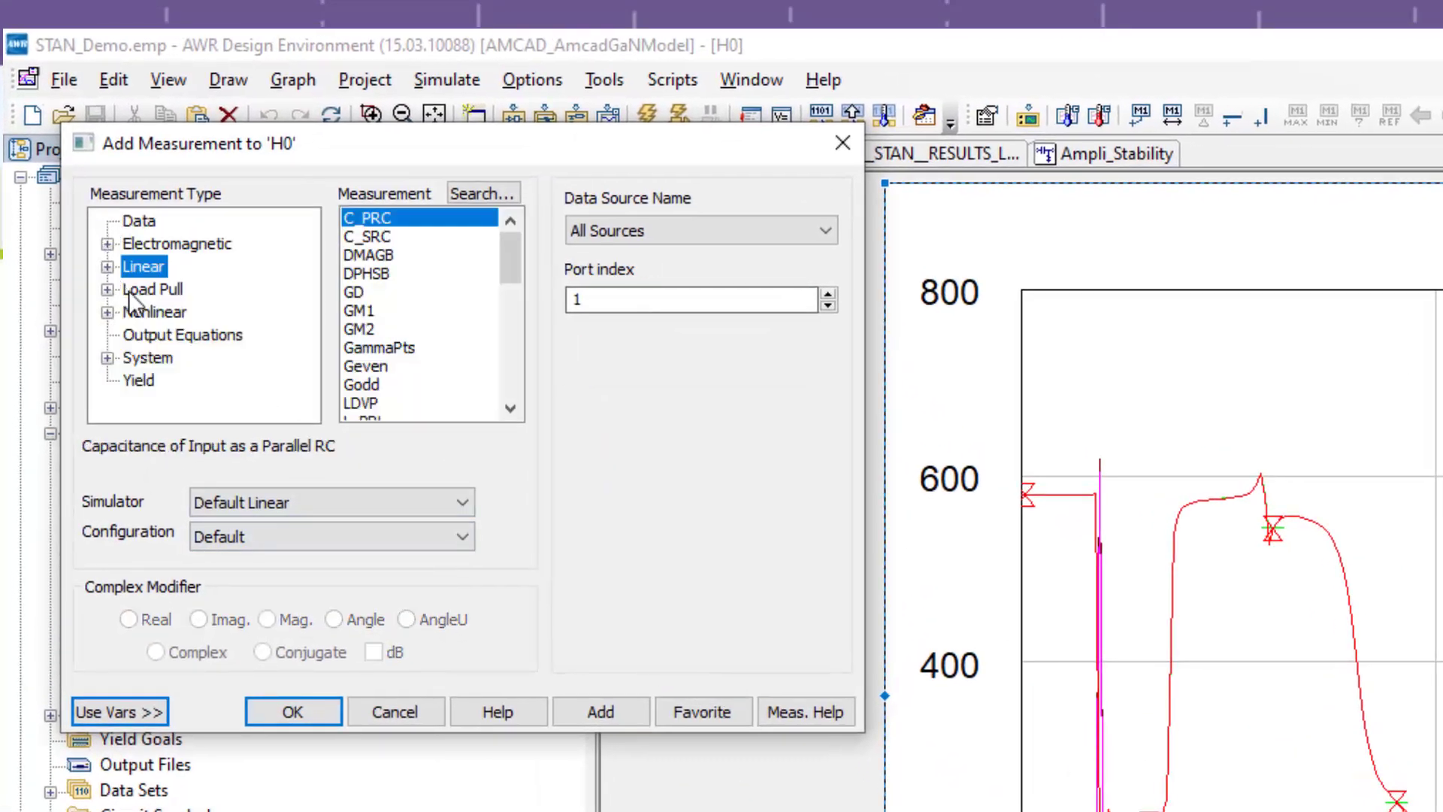
pyautogui.doubleClick(158, 309)
pyautogui.moveTo(313, 305); pyautogui.dragTo(309, 355)
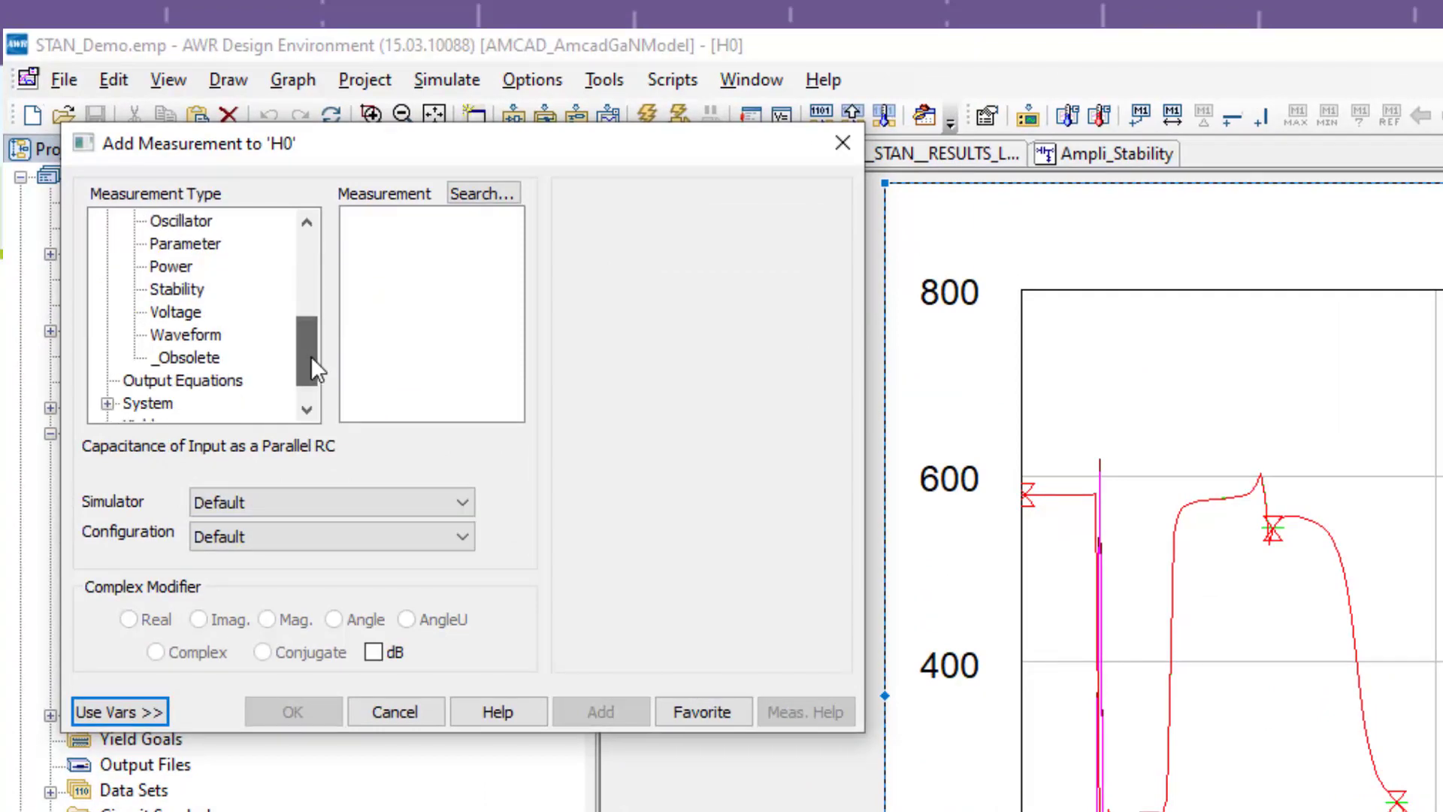
pyautogui.click(180, 290)
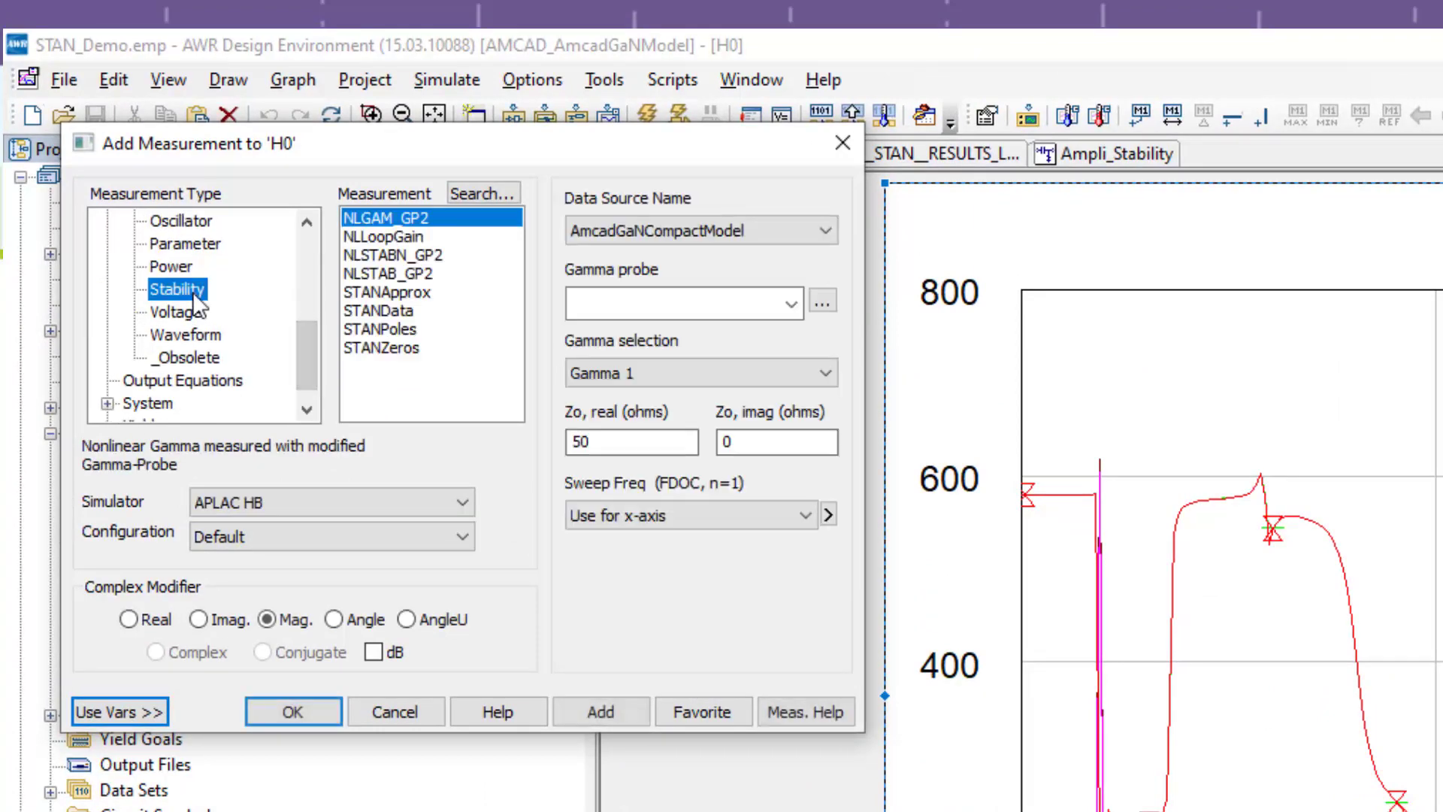
# Step: Look through the STANZeros, STANPoles, STANData and STANApprox measurements and close the dialog without adding one
pyautogui.click(422, 347)
pyautogui.click(409, 329)
pyautogui.click(409, 310)
pyautogui.click(409, 290)
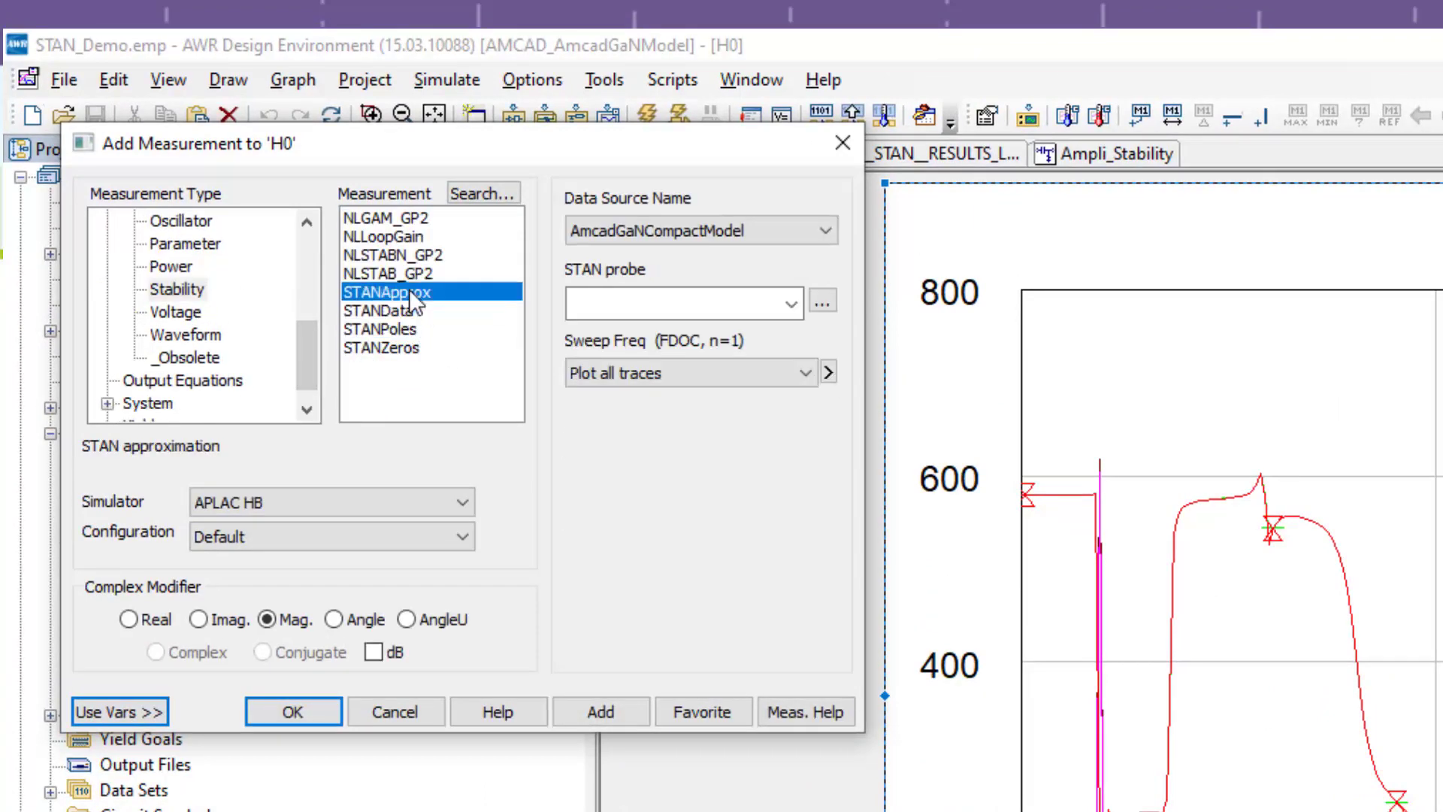
pyautogui.click(399, 317)
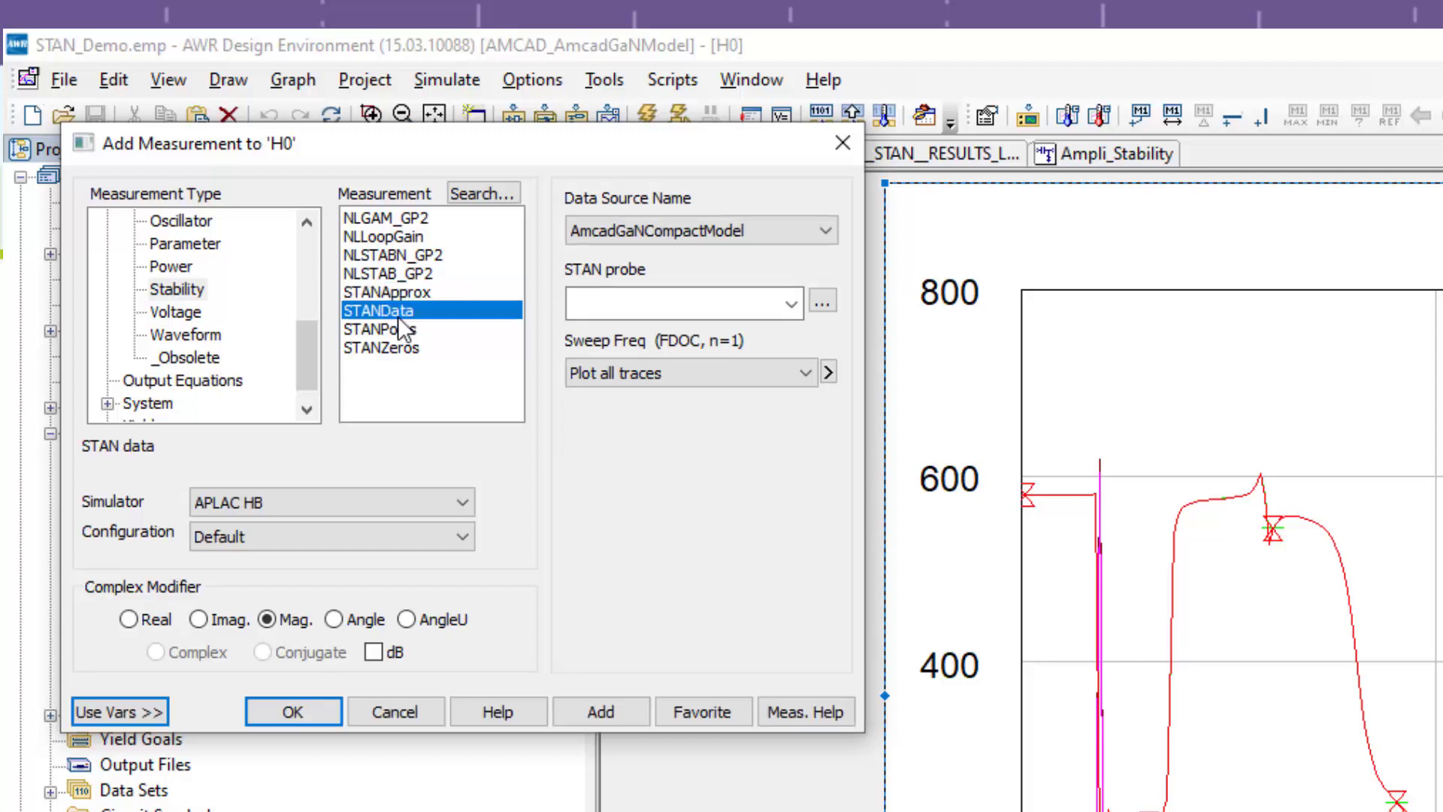
pyautogui.click(466, 293)
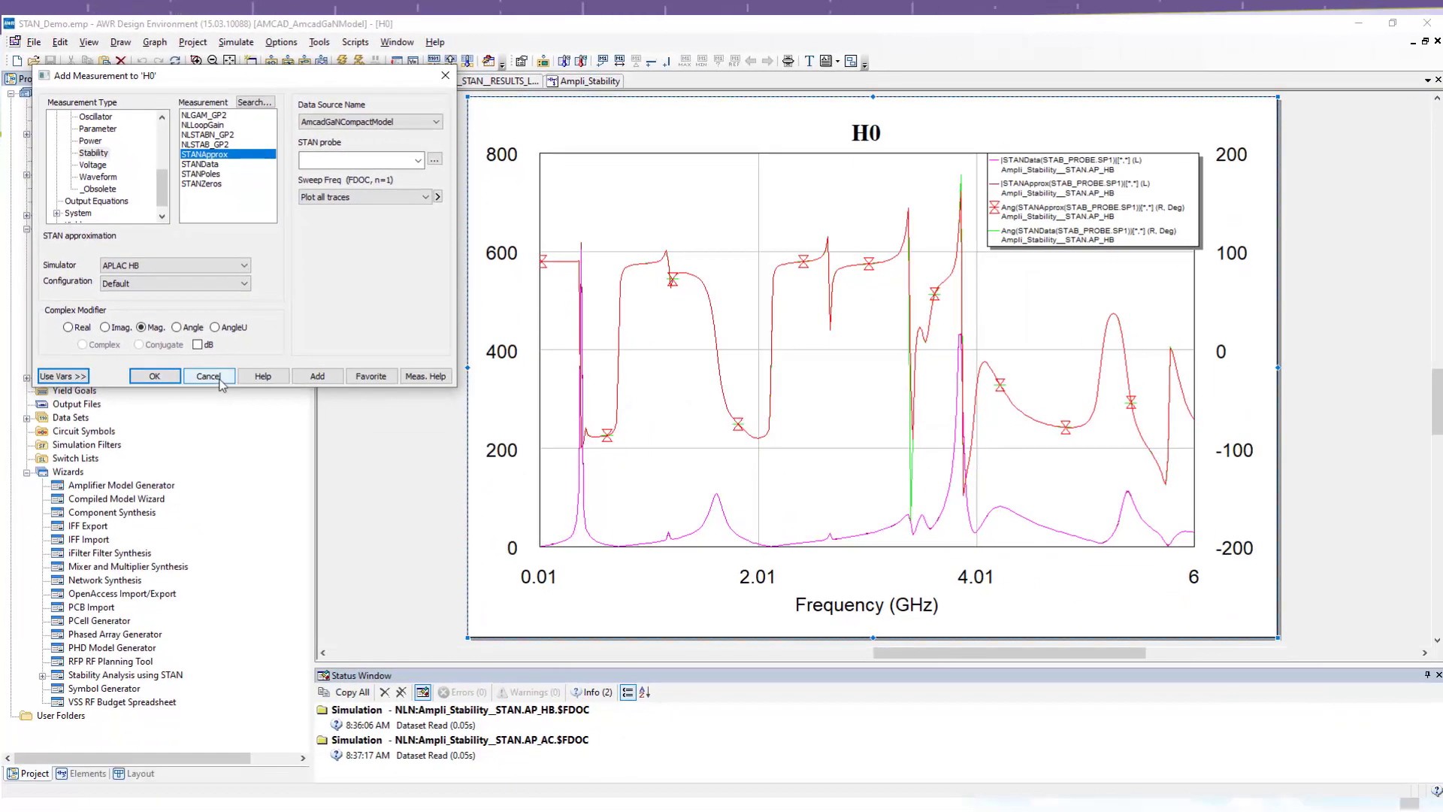
pyautogui.click(221, 380)
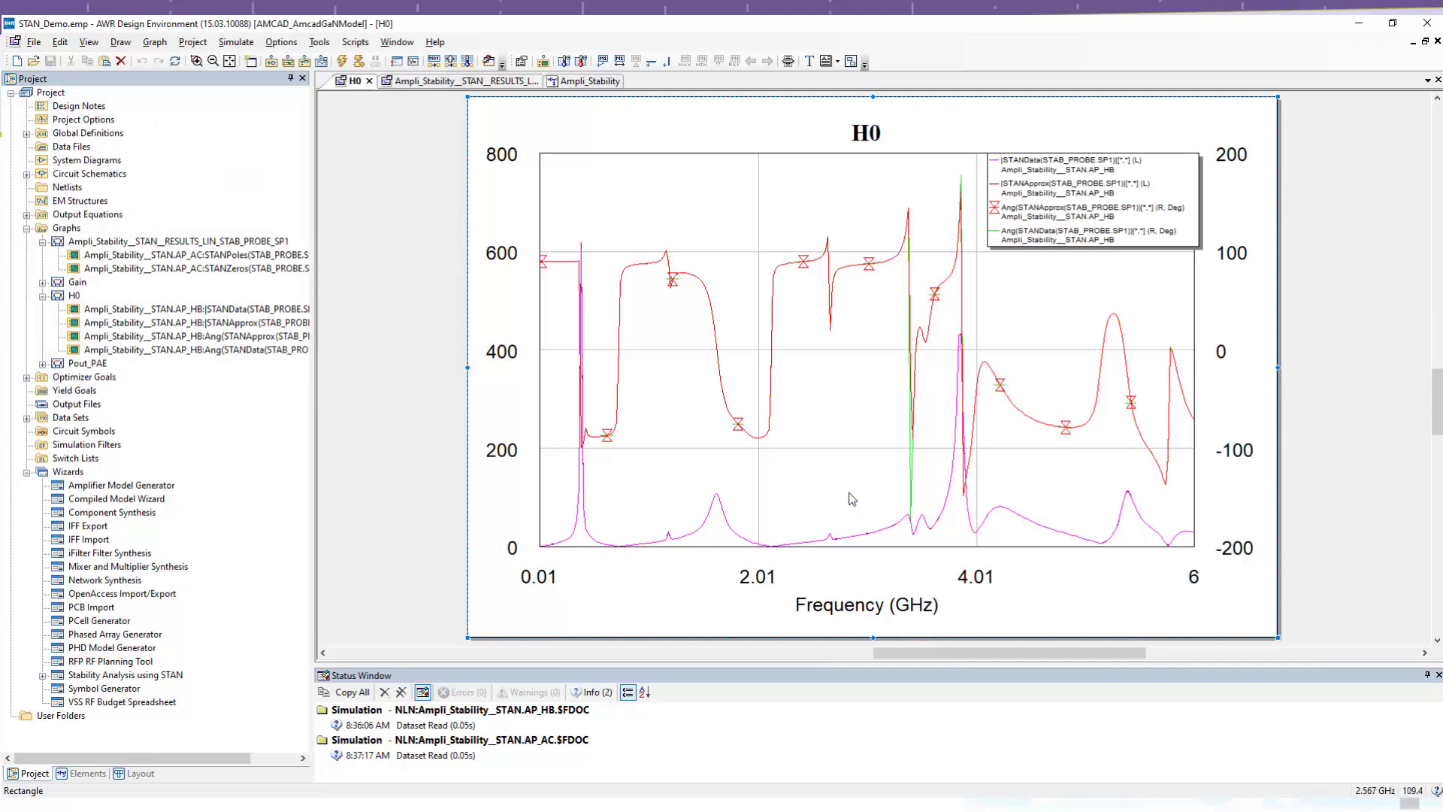